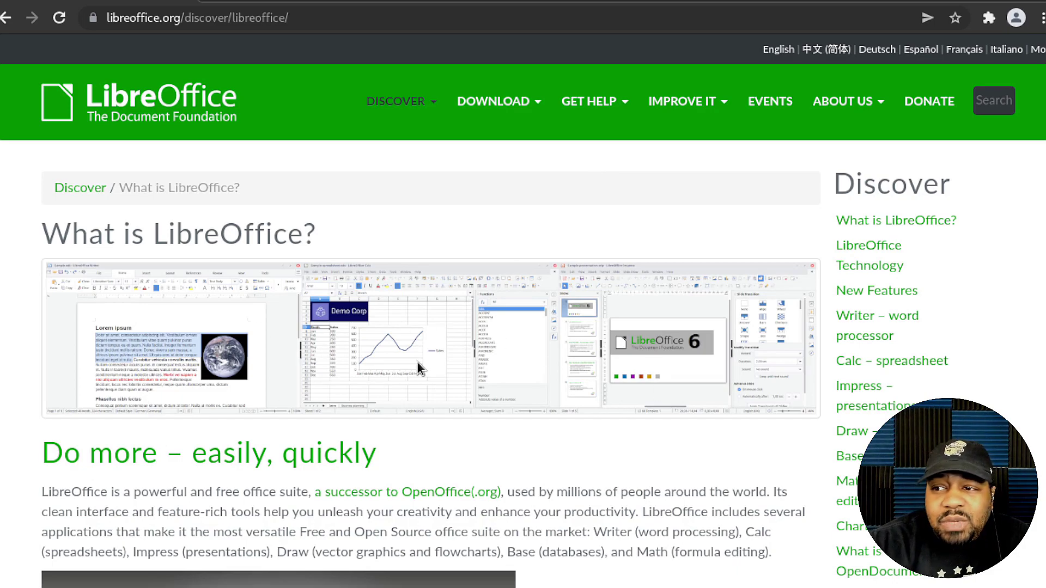
# - Read through the "What is LibreOffice?" page, covering the suite's applications and its supported document formats
pyautogui.scroll(-2, 264, 361)
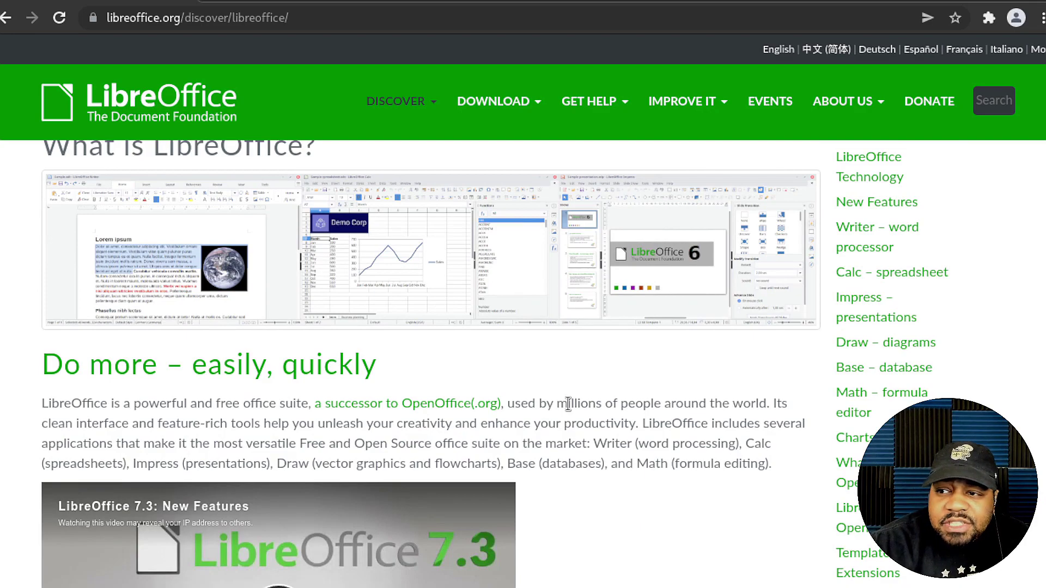
pyautogui.scroll(-4, 568, 404)
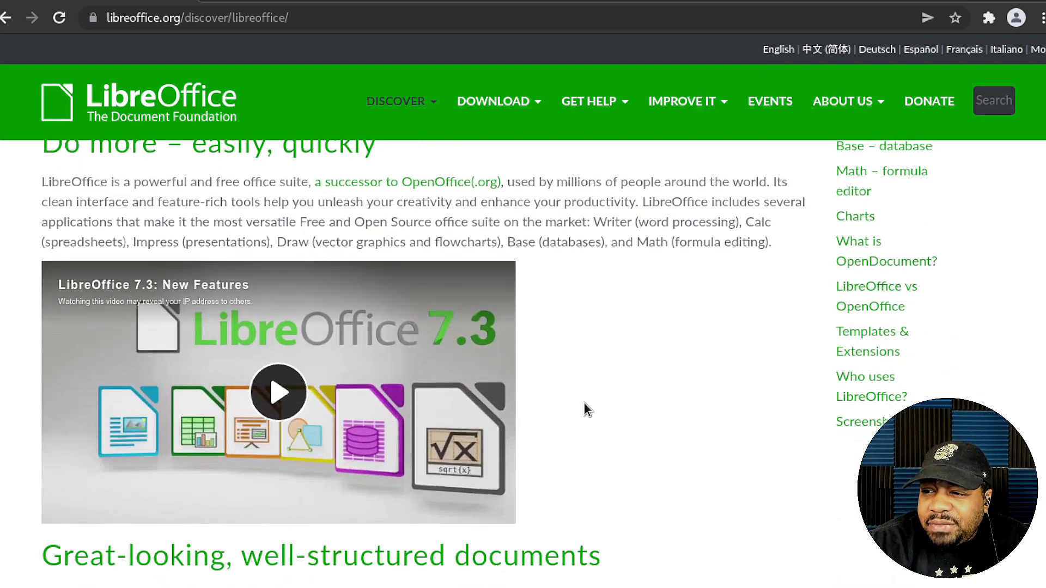
pyautogui.scroll(-2, 673, 407)
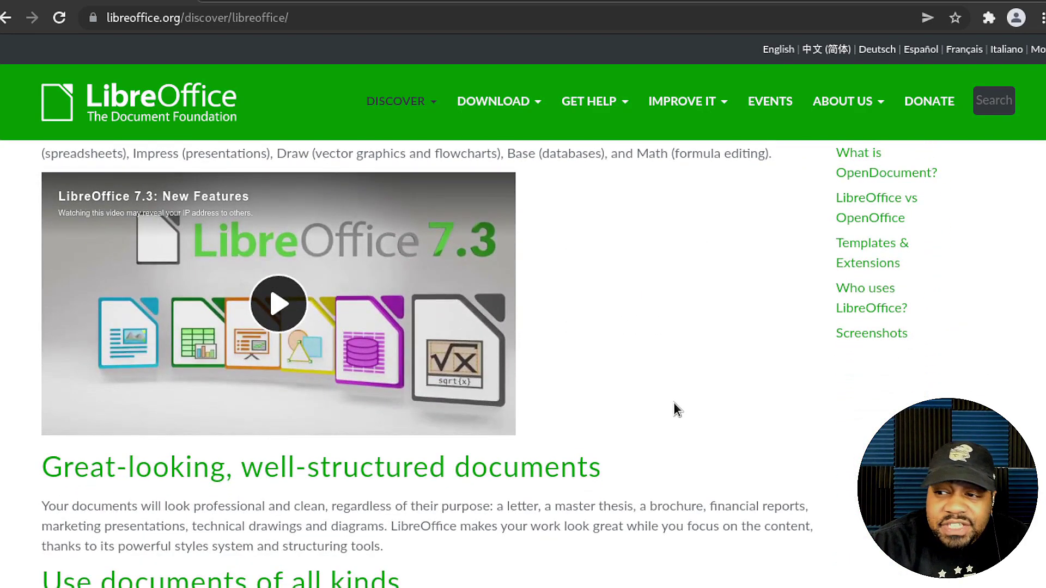
pyautogui.scroll(-4, 674, 401)
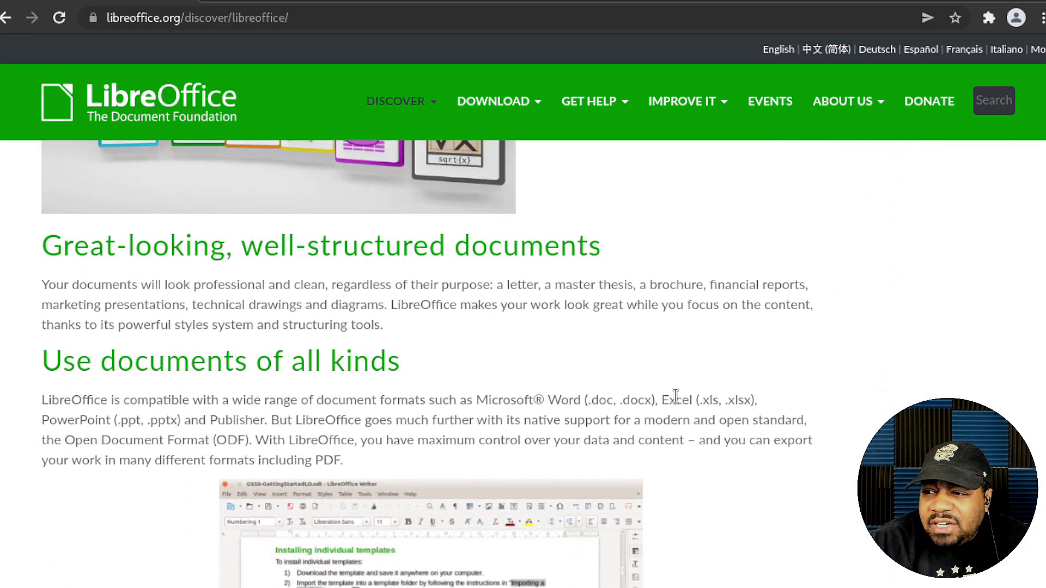
pyautogui.scroll(1, 675, 397)
pyautogui.scroll(9, 675, 403)
pyautogui.scroll(-2, 675, 403)
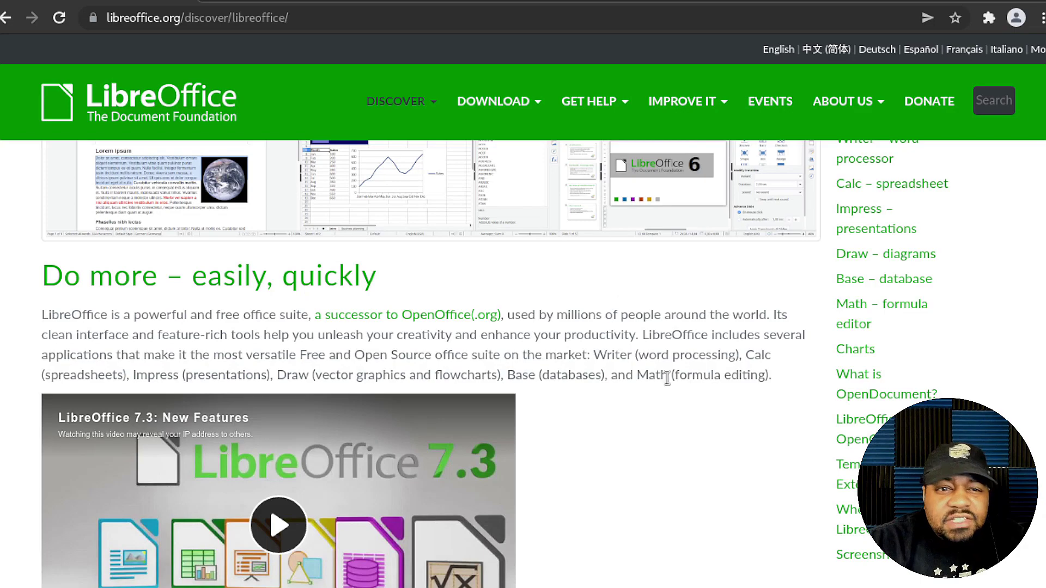
pyautogui.scroll(3, 659, 375)
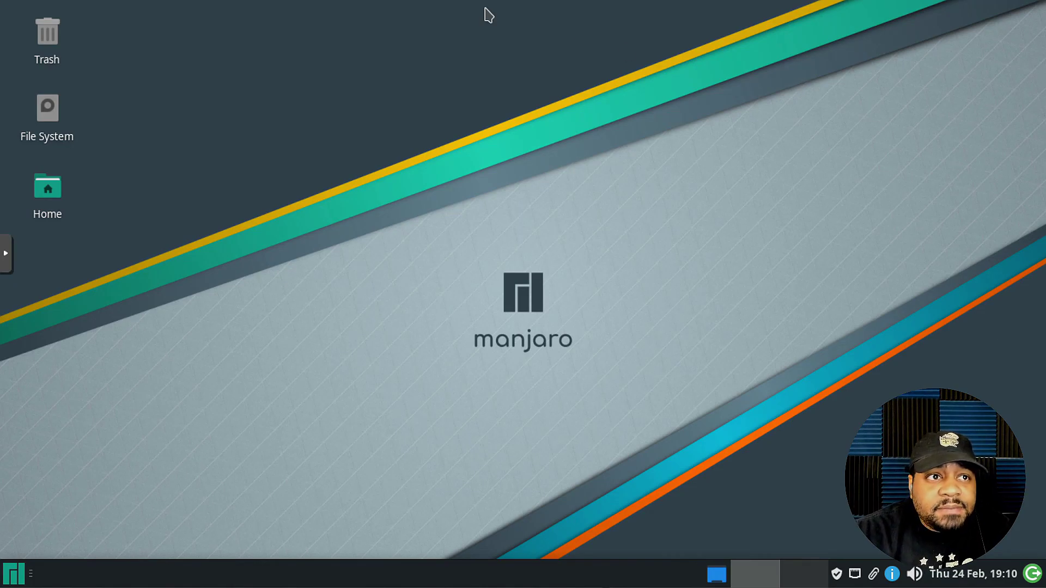
# - Check which Office applications are installed on the Manjaro desktop, and open Add/Remove Software by searching for "softw"
pyautogui.click(13, 575)
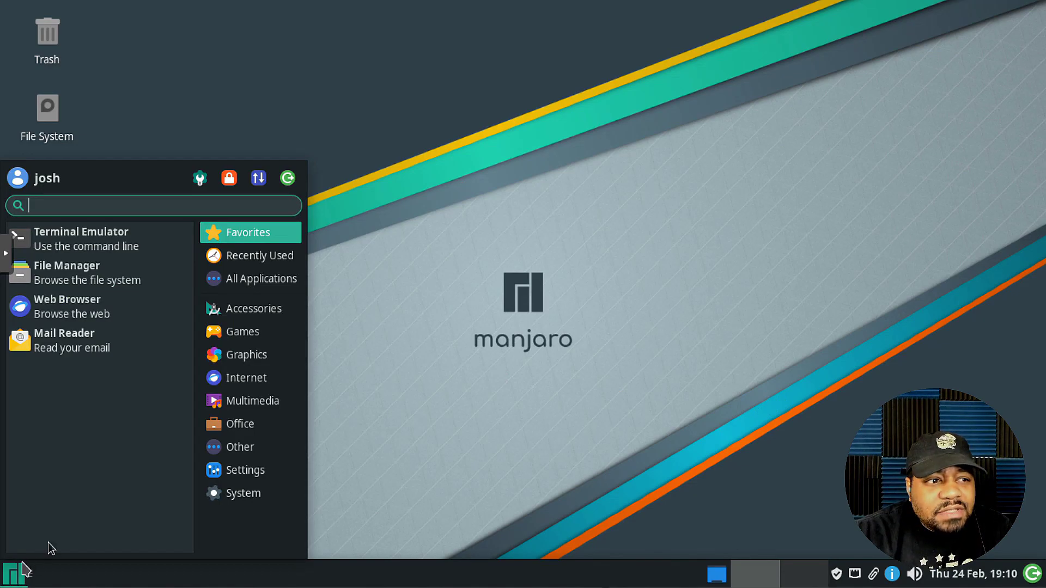
pyautogui.click(243, 428)
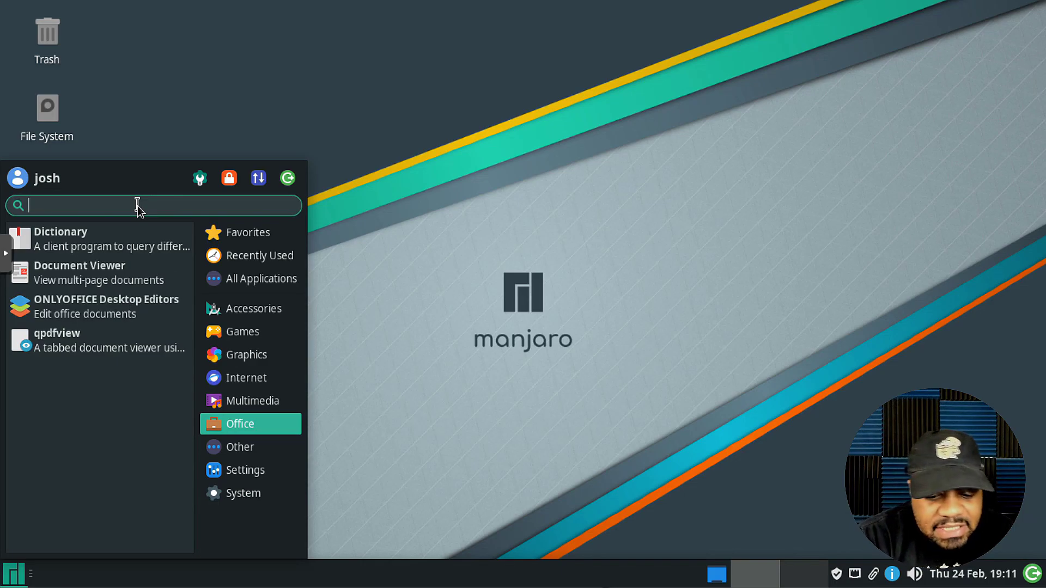
pyautogui.write('softw')
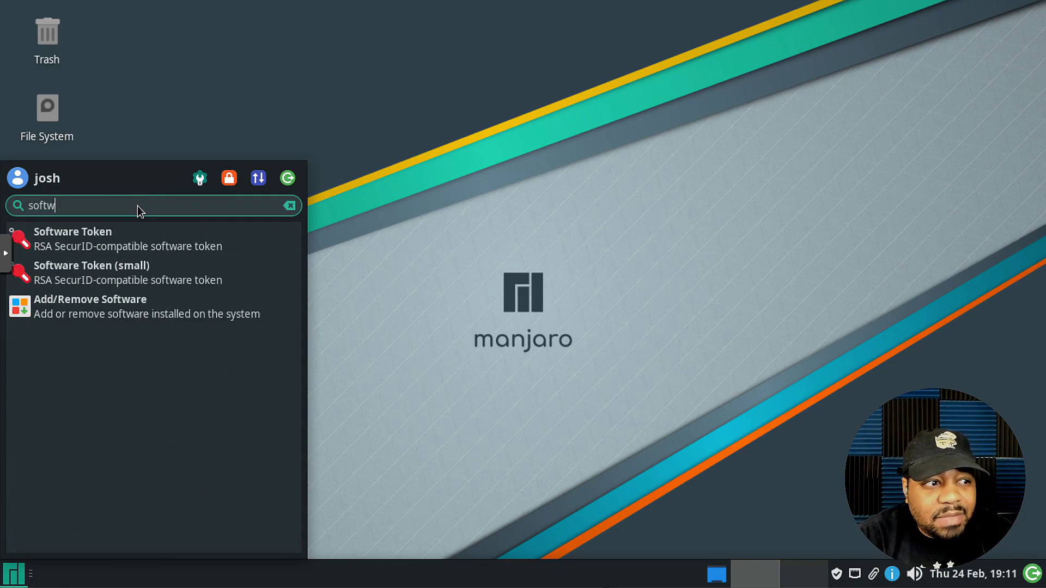
pyautogui.click(142, 308)
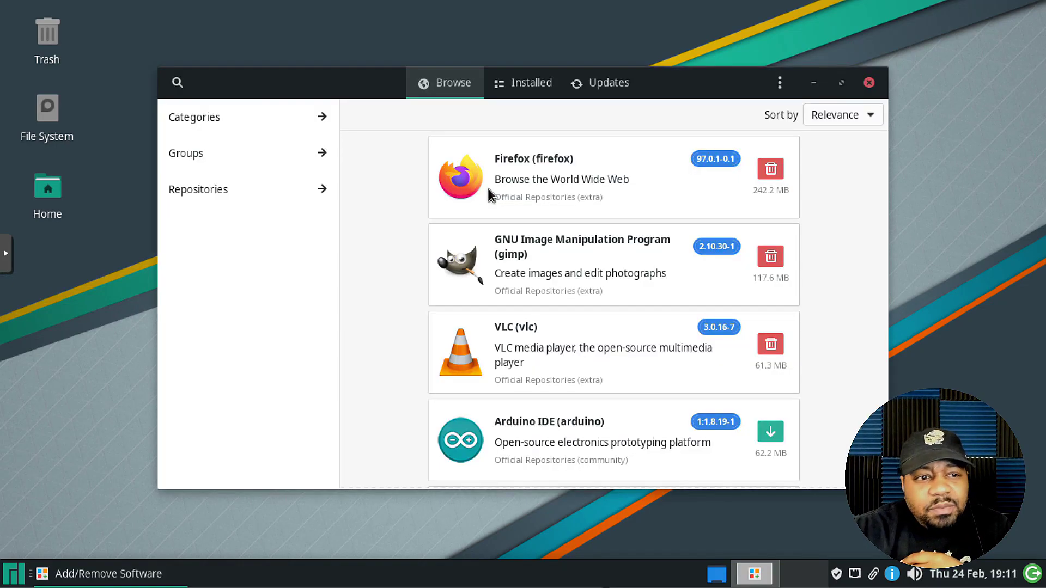
# - Search the software catalogue for "libreoffice", look through the suggested packages and choose libreoffice-fresh
pyautogui.click(178, 84)
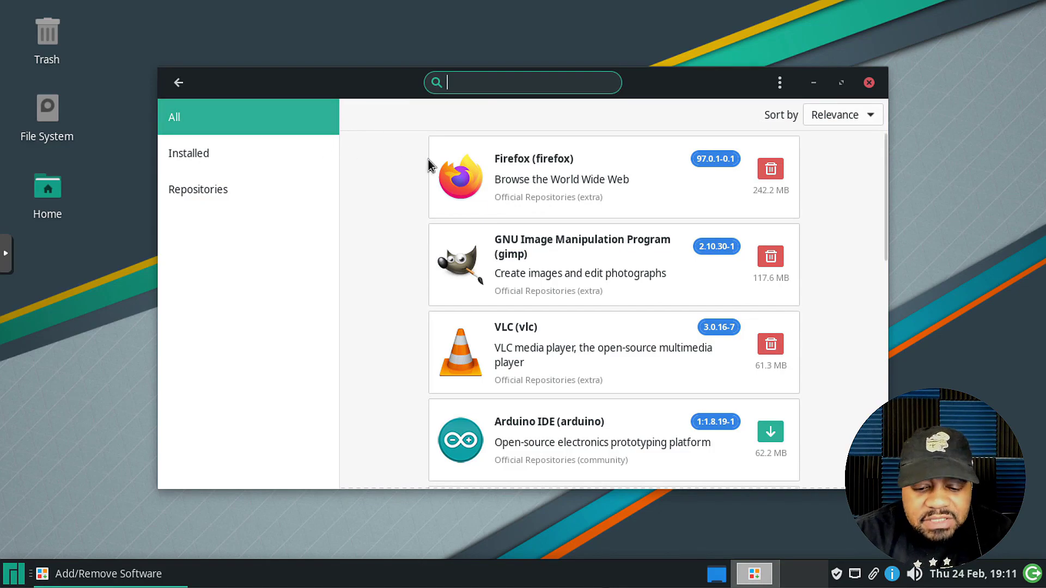
pyautogui.write('libre')
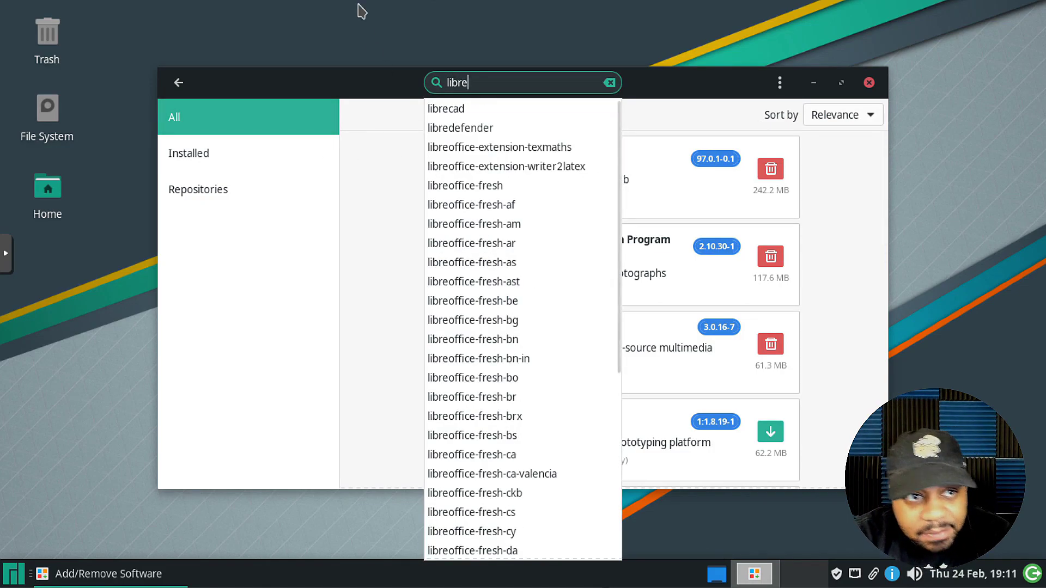
pyautogui.write('of')
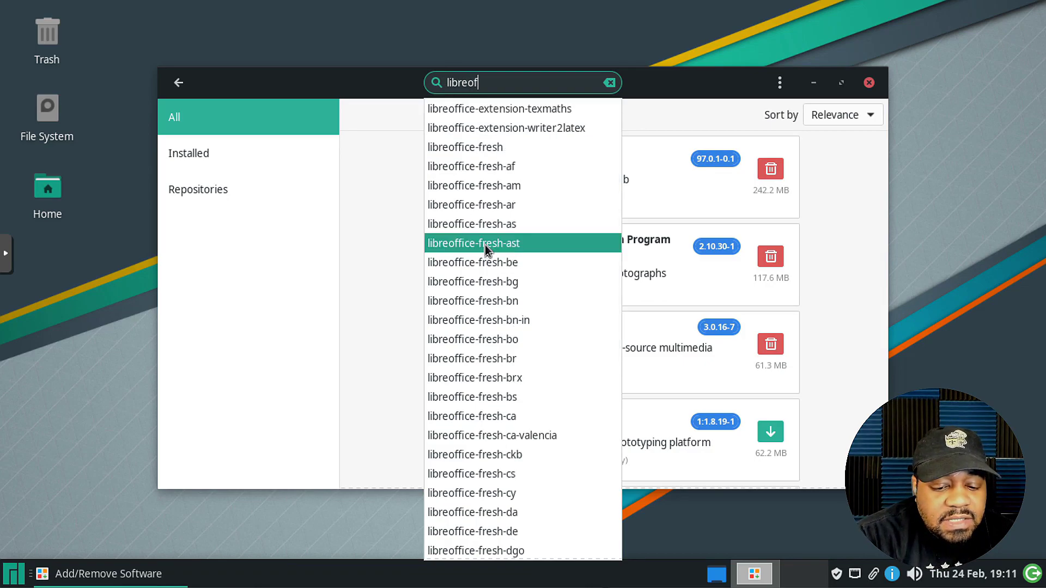
pyautogui.write('fice')
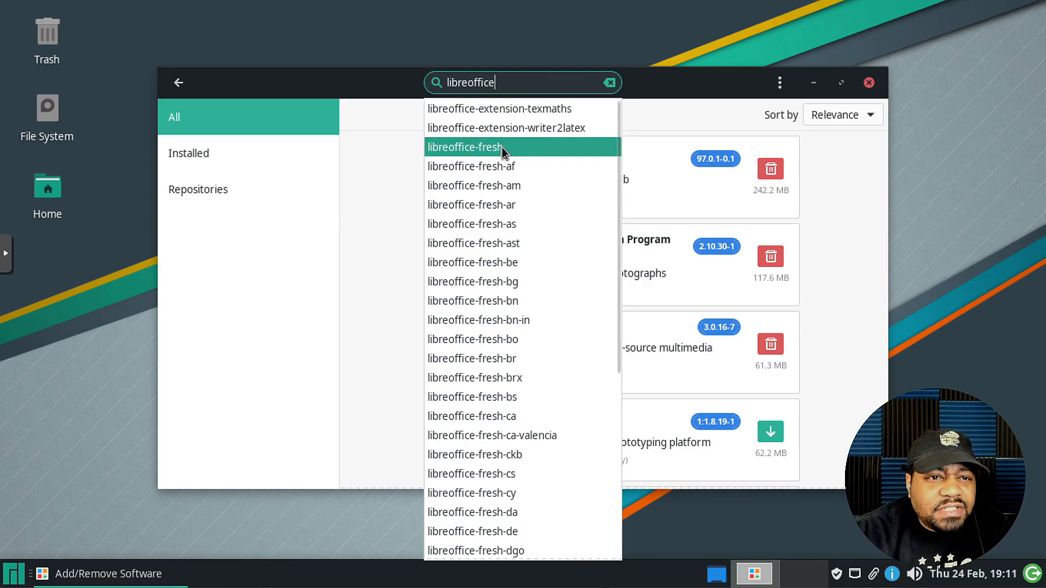
pyautogui.scroll(-5, 501, 150)
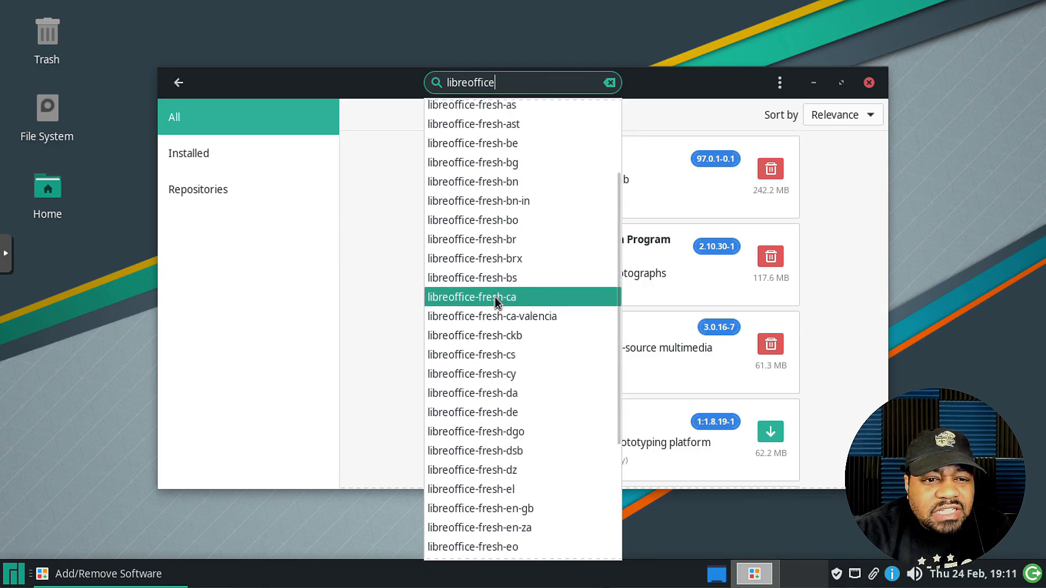
pyautogui.scroll(5, 498, 302)
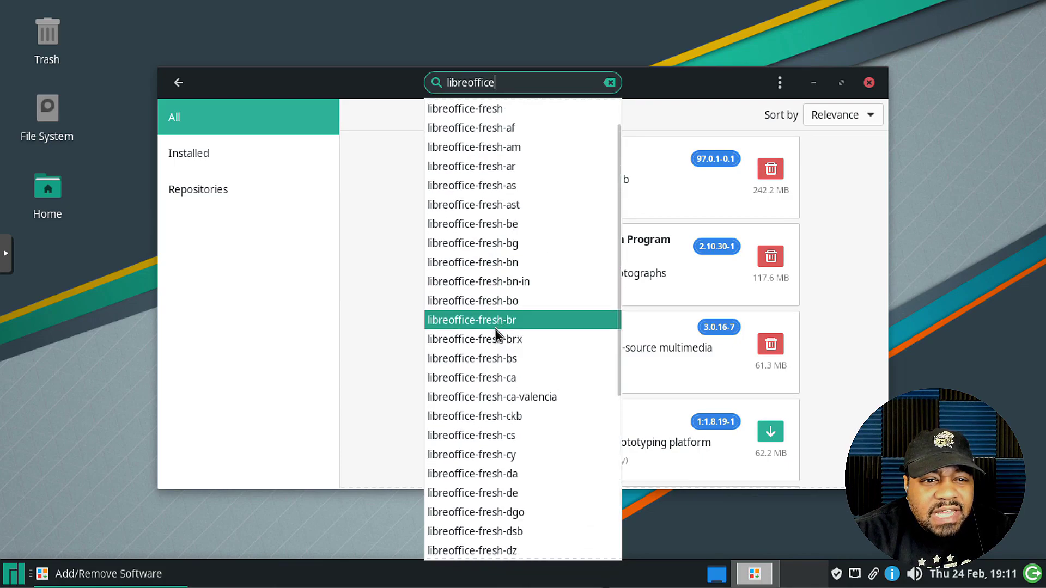
pyautogui.scroll(-3, 495, 337)
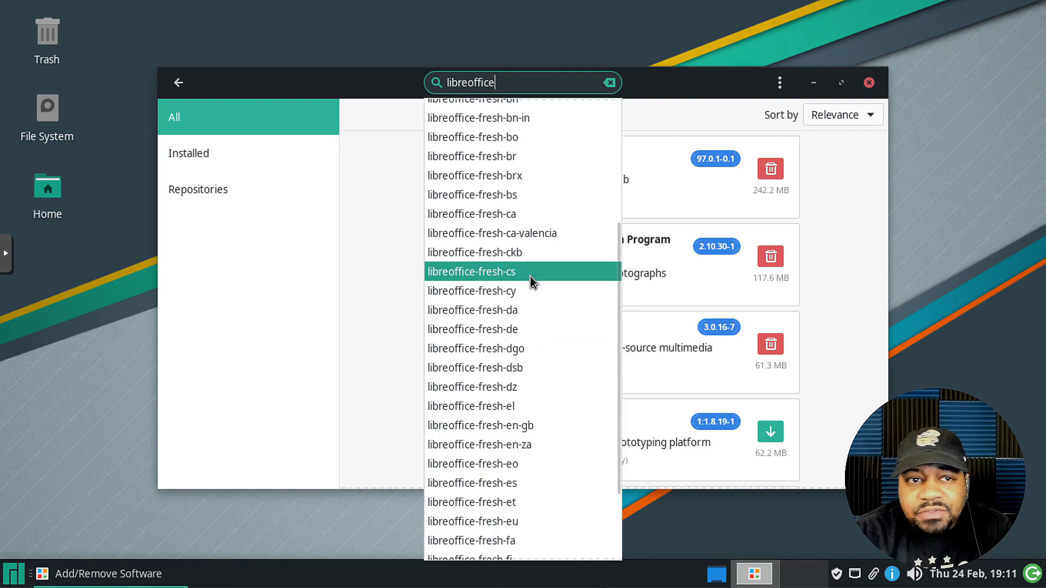
pyautogui.scroll(-2, 530, 277)
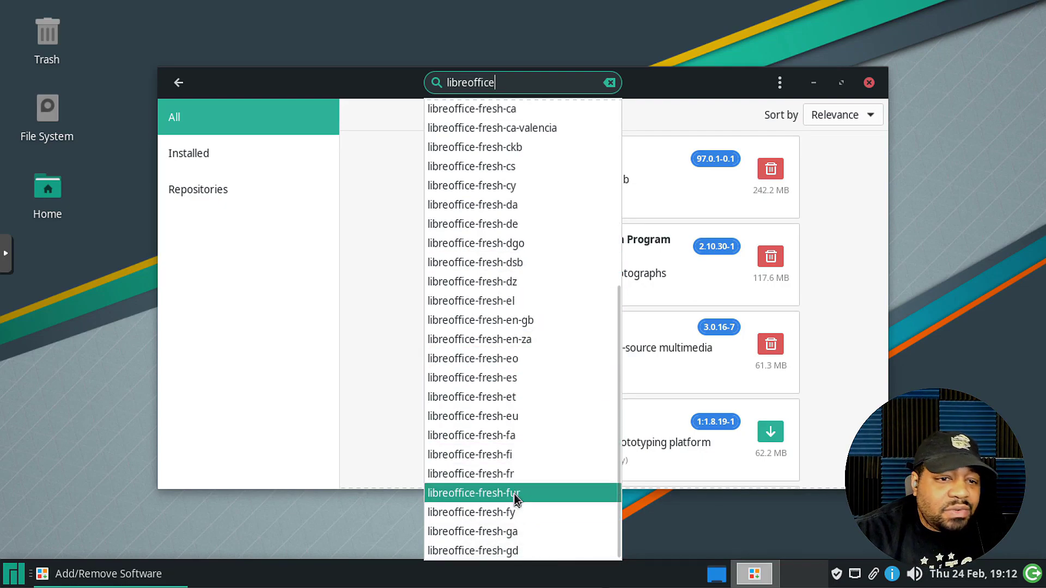
pyautogui.scroll(5, 512, 480)
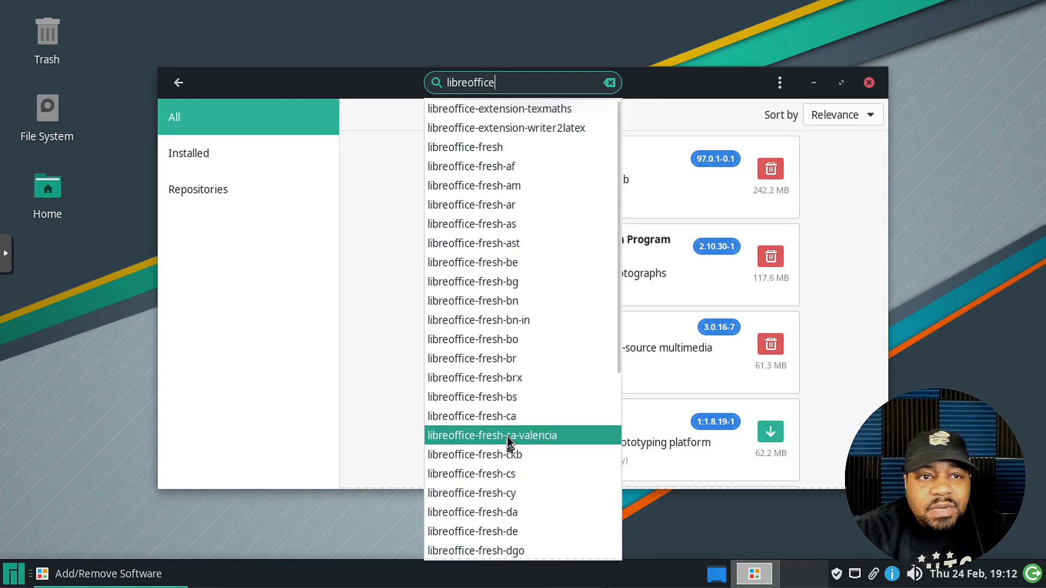
pyautogui.click(500, 153)
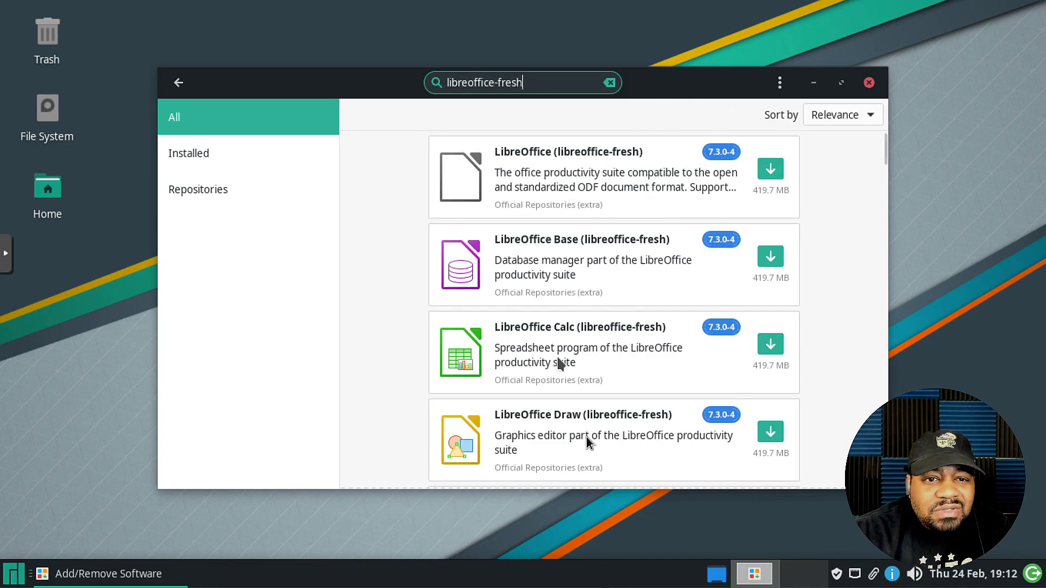
# - Look through the LibreOffice Fresh applications and language packs in the results, and close Add/Remove Software
pyautogui.scroll(-1, 616, 303)
pyautogui.scroll(-8, 614, 295)
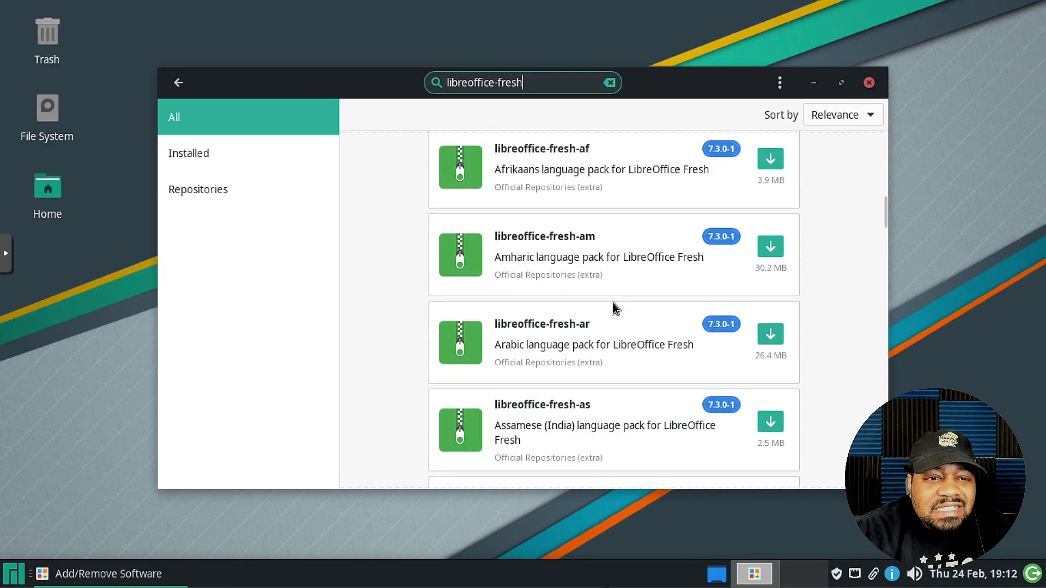
pyautogui.scroll(4, 612, 303)
pyautogui.scroll(6, 612, 302)
pyautogui.scroll(-1, 613, 302)
pyautogui.click(869, 82)
# - Open the Terminal Emulator and update the system with "sudo pacman -Syu", entering the sudo password
pyautogui.click(12, 573)
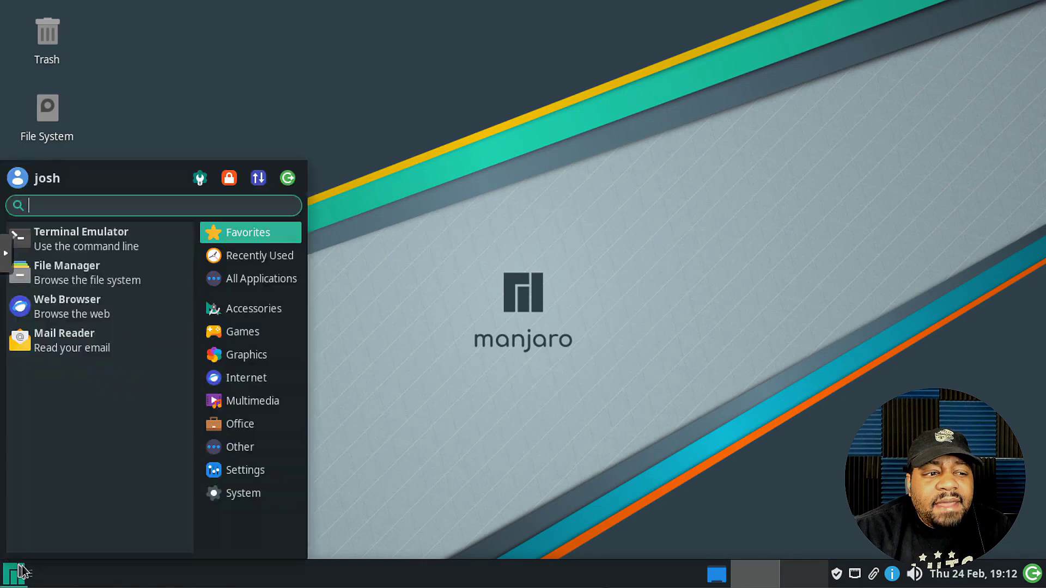
pyautogui.click(116, 239)
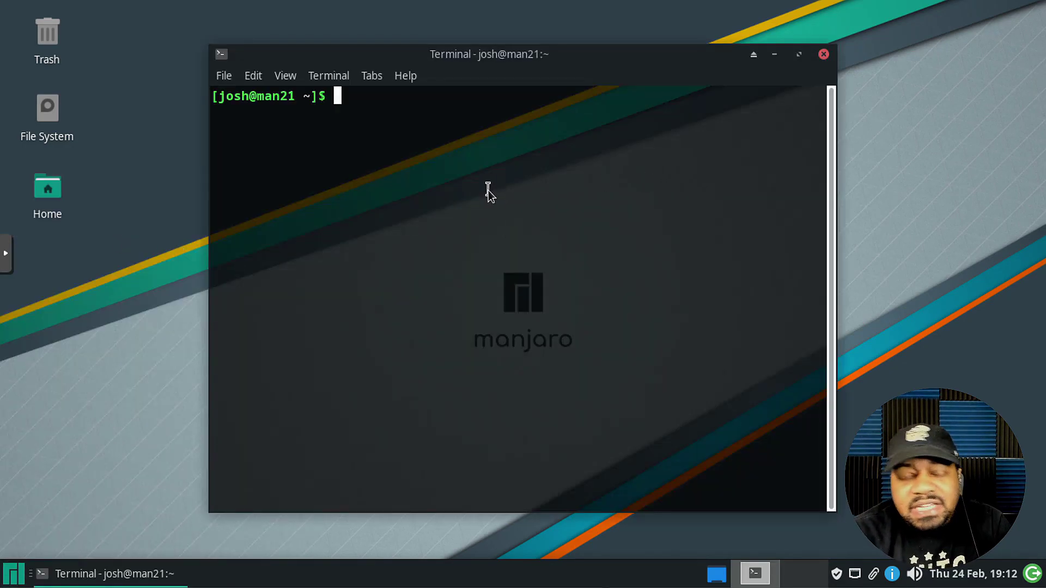
pyautogui.write('sudo pacm')
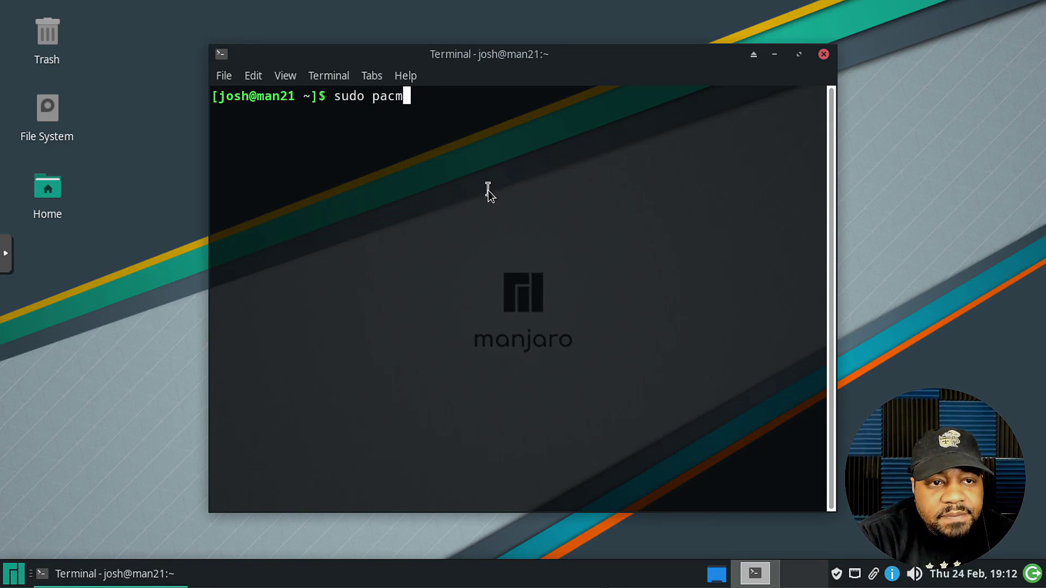
pyautogui.write('an -')
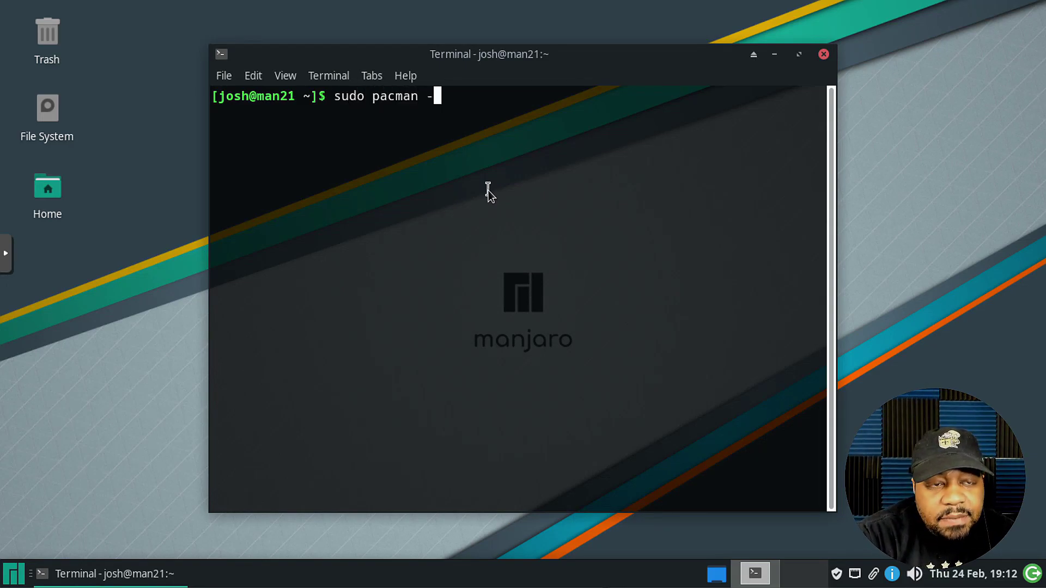
pyautogui.write('Syu')
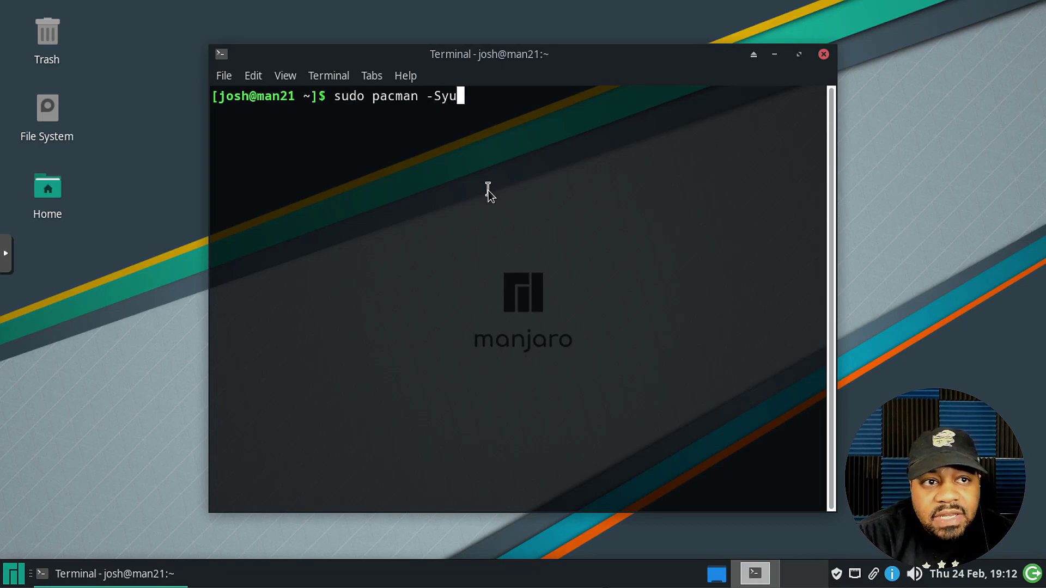
pyautogui.press('Return')
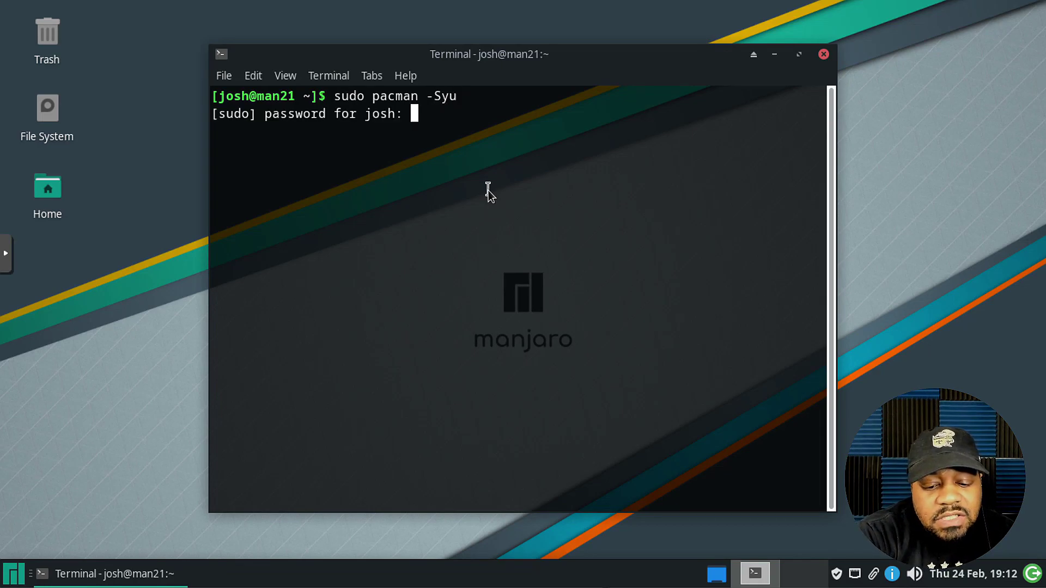
pyautogui.press('Return')
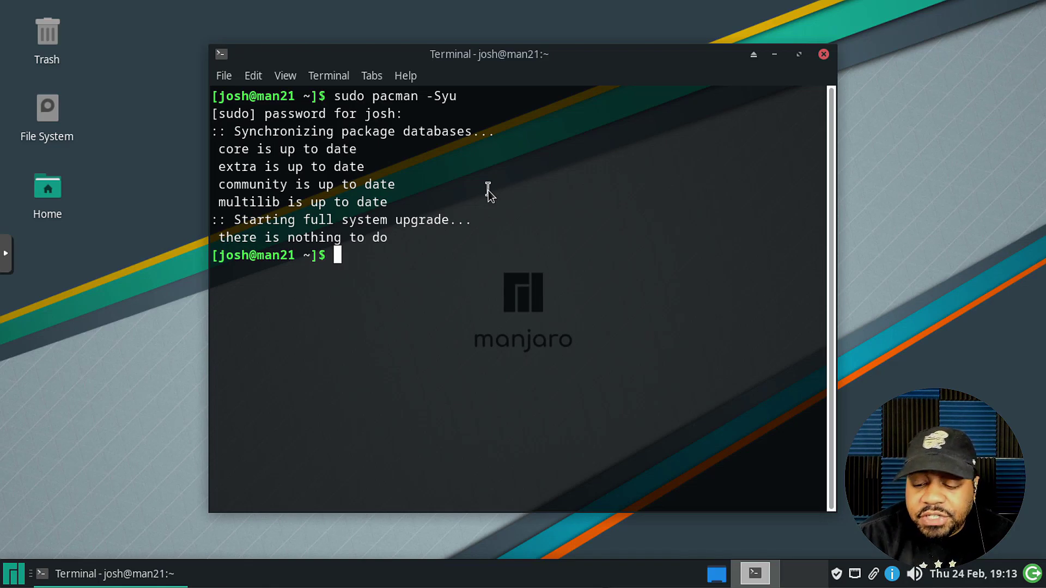
# - Start the LibreOffice installation by running "sudo pacman -S libreoffice"
pyautogui.press('Up')
pyautogui.press('BackSpace')
pyautogui.press('BackSpace')
pyautogui.write('libreoffice')
pyautogui.press('Return')
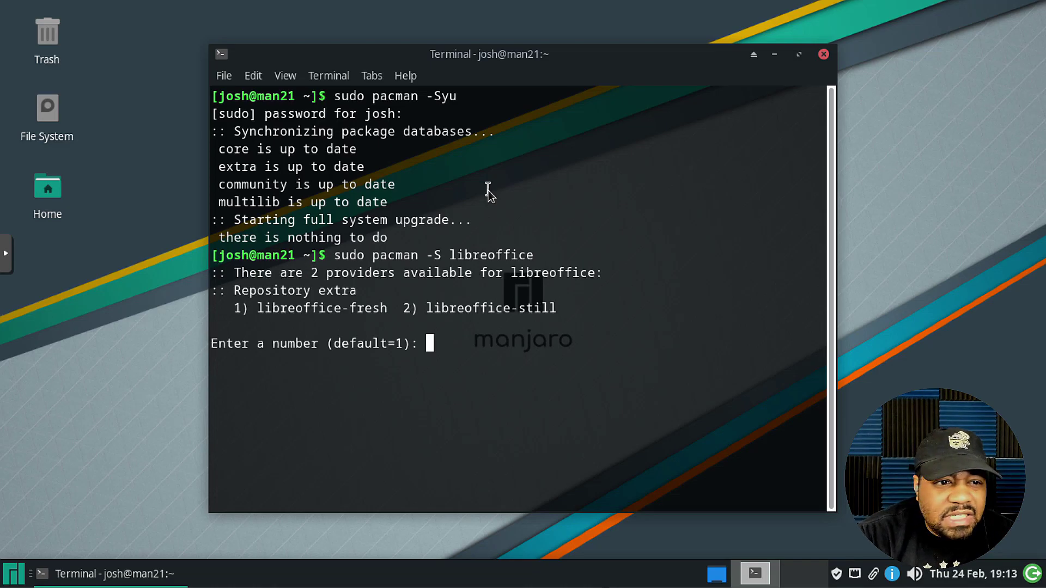
# - Choose provider 1, libreoffice-fresh, and answer "y" to proceed with the installation
pyautogui.write('1')
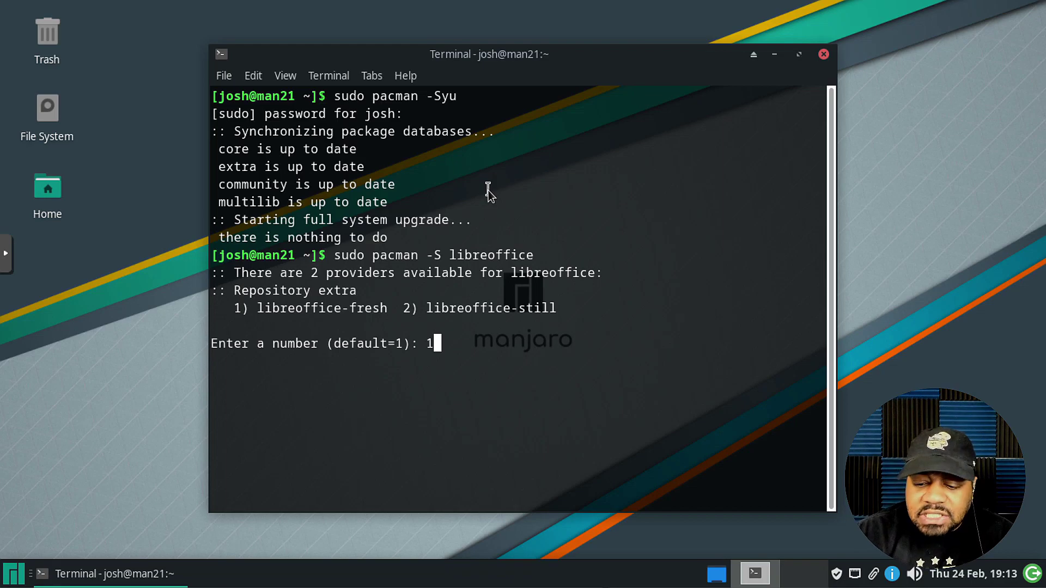
pyautogui.press('Return')
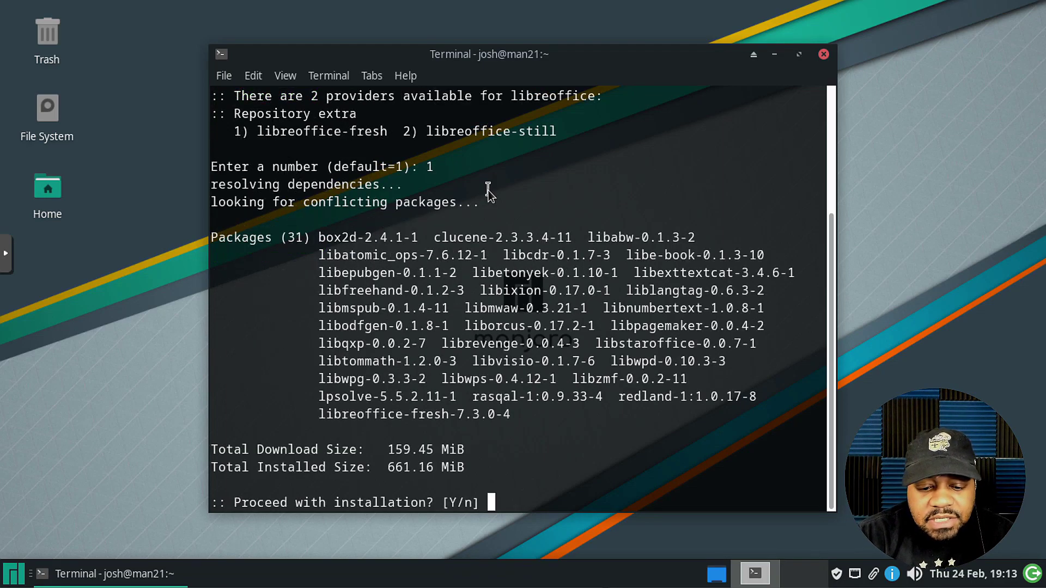
pyautogui.write('y')
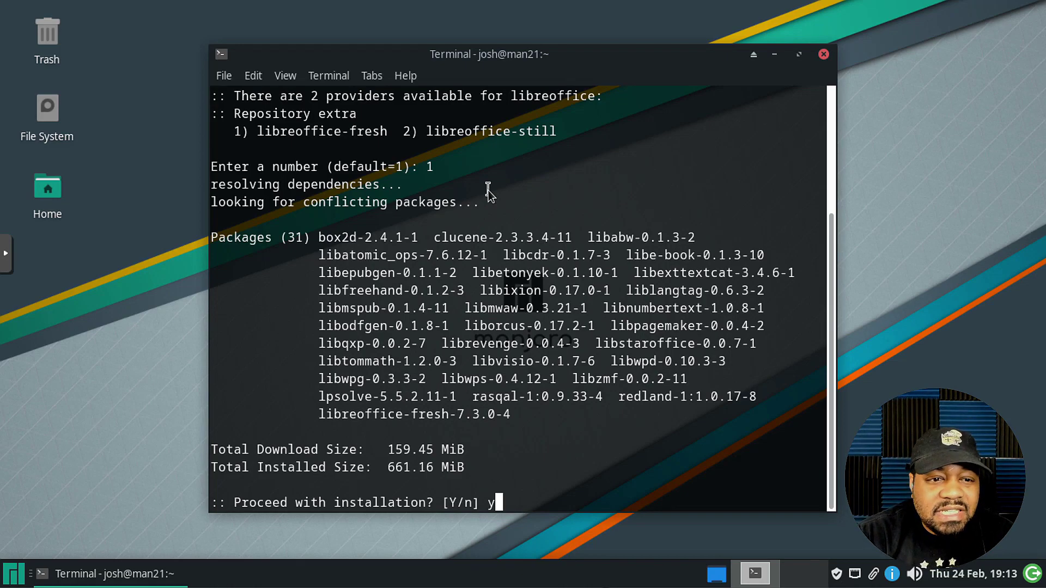
pyautogui.press('Return')
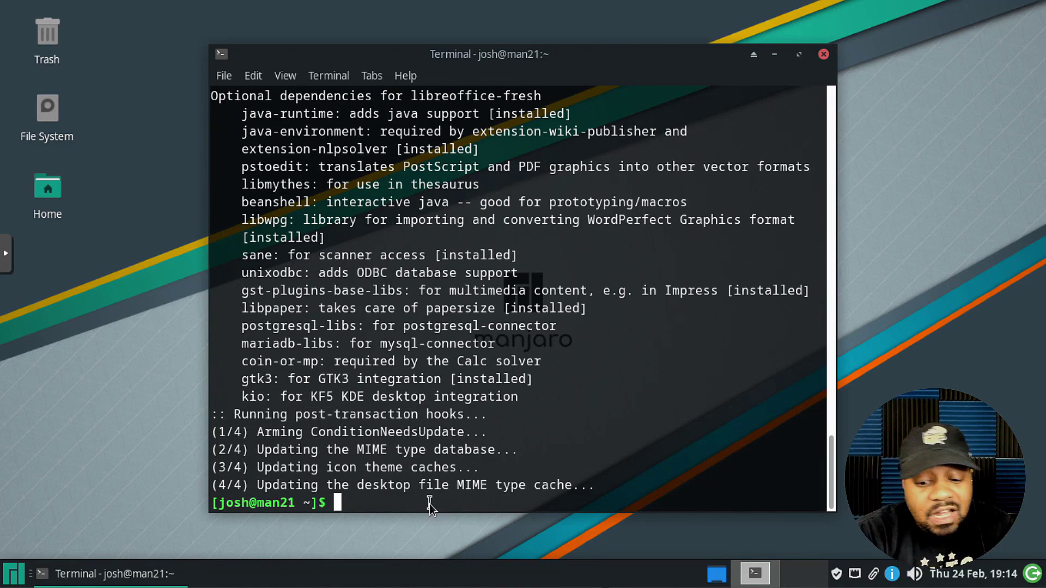
# - Close the terminal with "exit" and launch the main LibreOffice application from the Office category
pyautogui.write('exit')
pyautogui.press('Return')
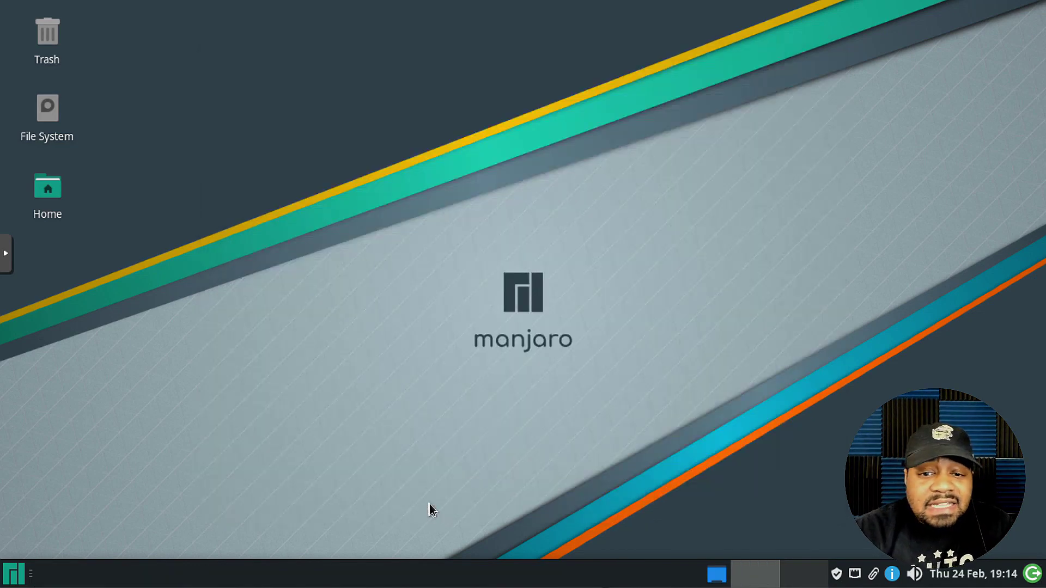
pyautogui.click(14, 572)
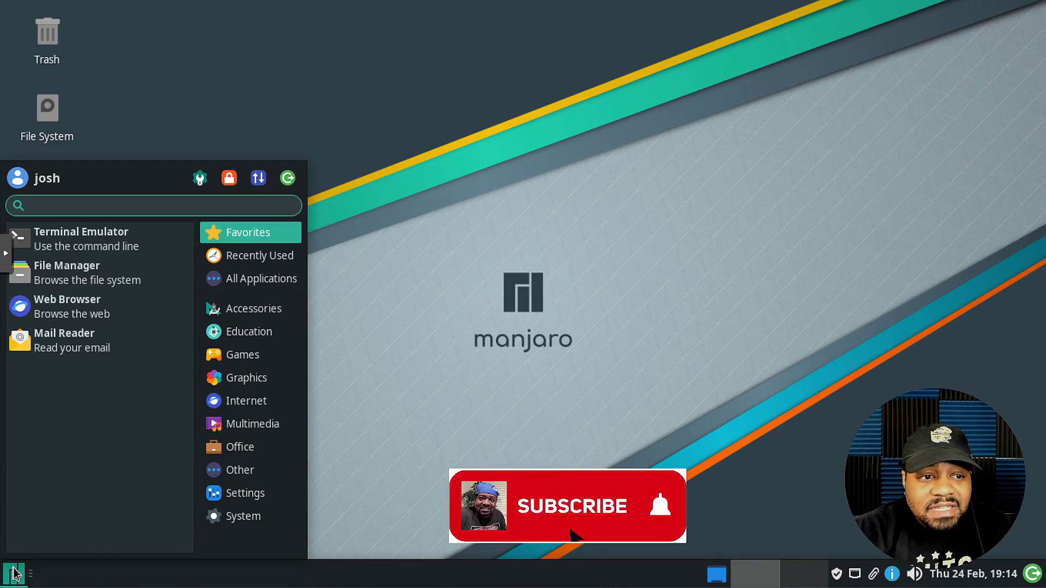
pyautogui.click(240, 447)
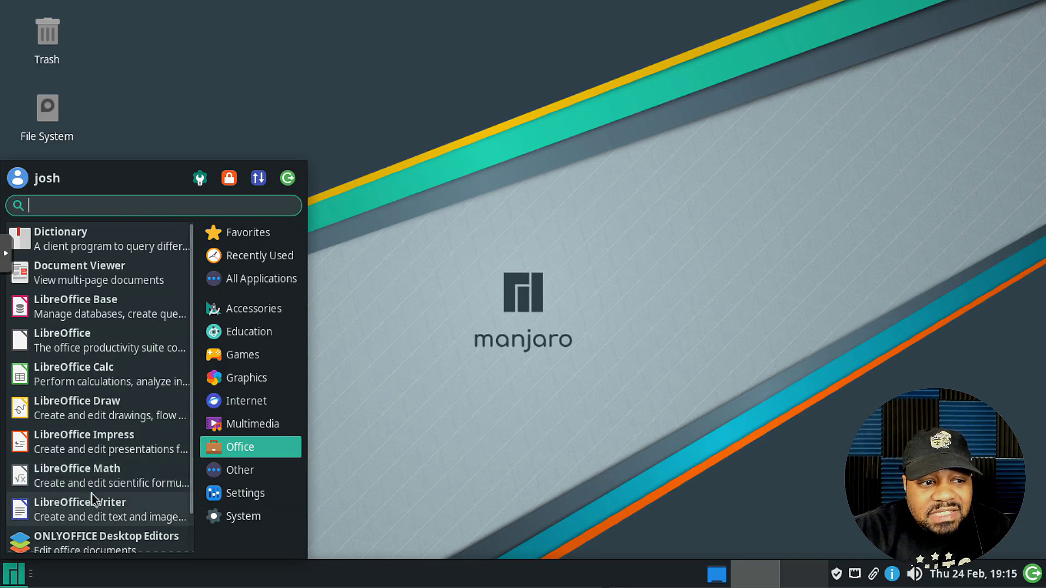
pyautogui.click(76, 333)
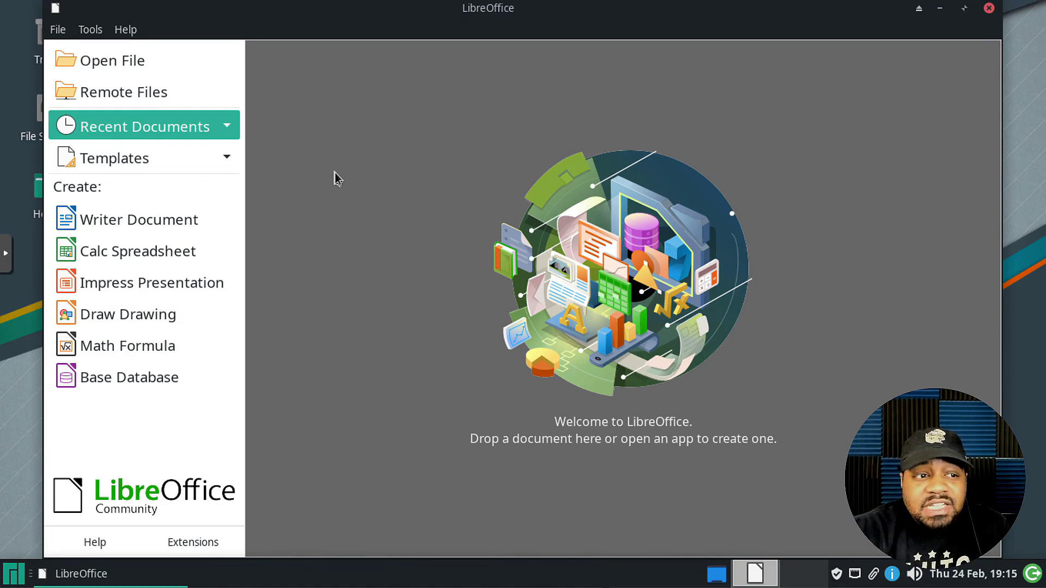
# - Check the Recent Documents options, and create a new Writer document, dismissing its Tip of the Day
pyautogui.click(228, 129)
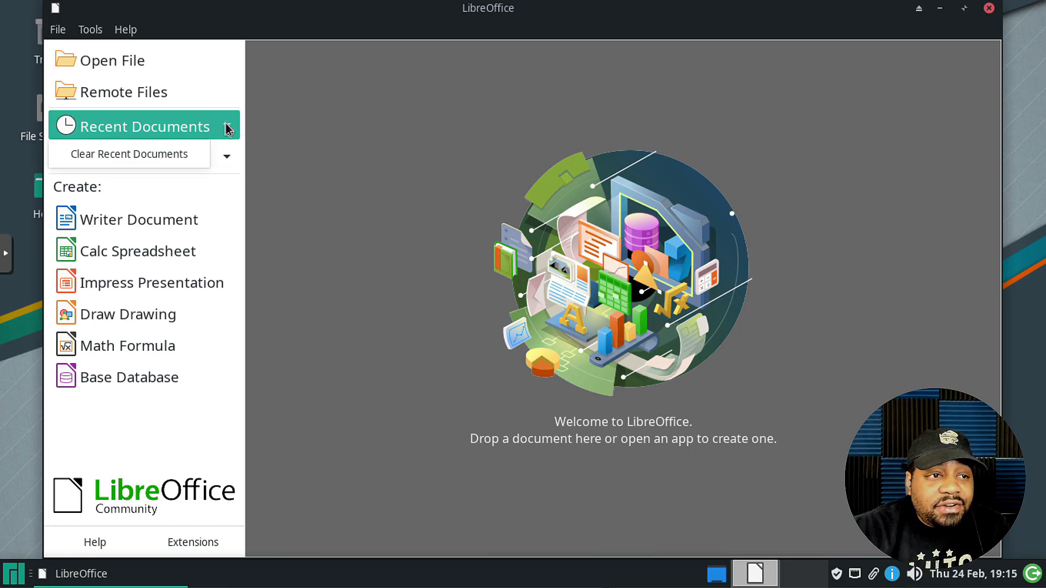
pyautogui.click(482, 294)
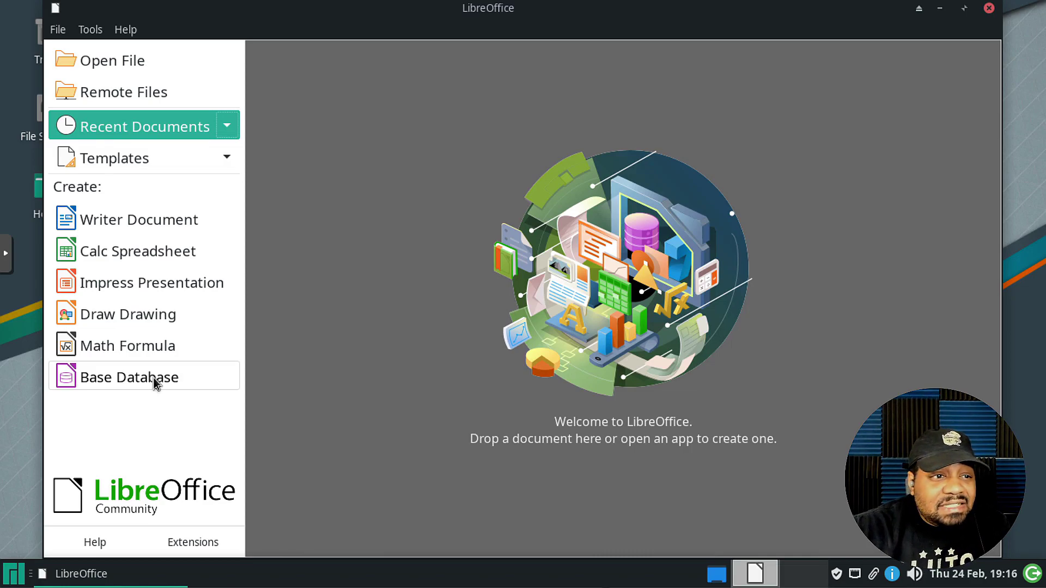
pyautogui.click(140, 231)
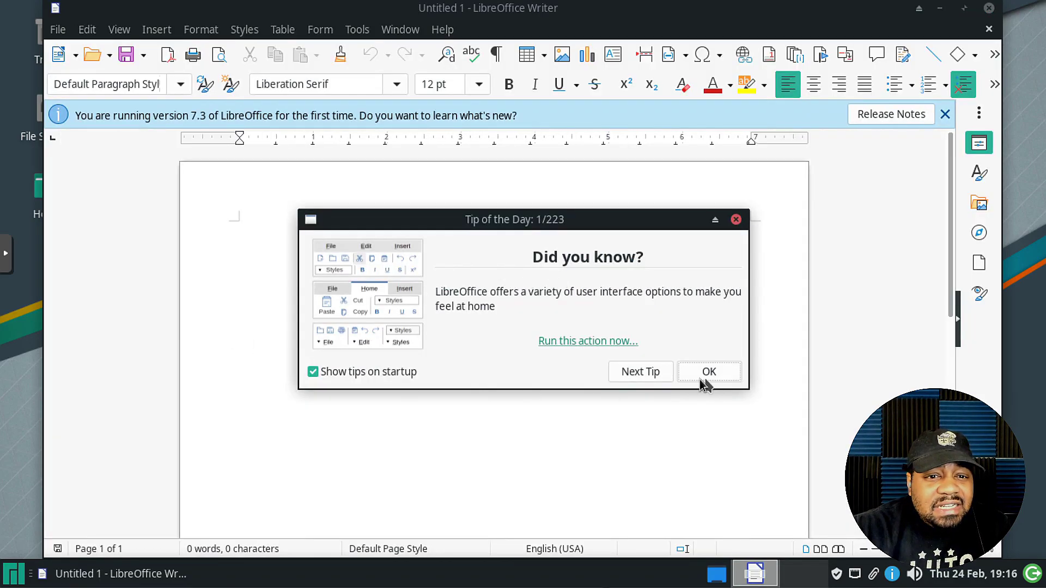
pyautogui.click(709, 371)
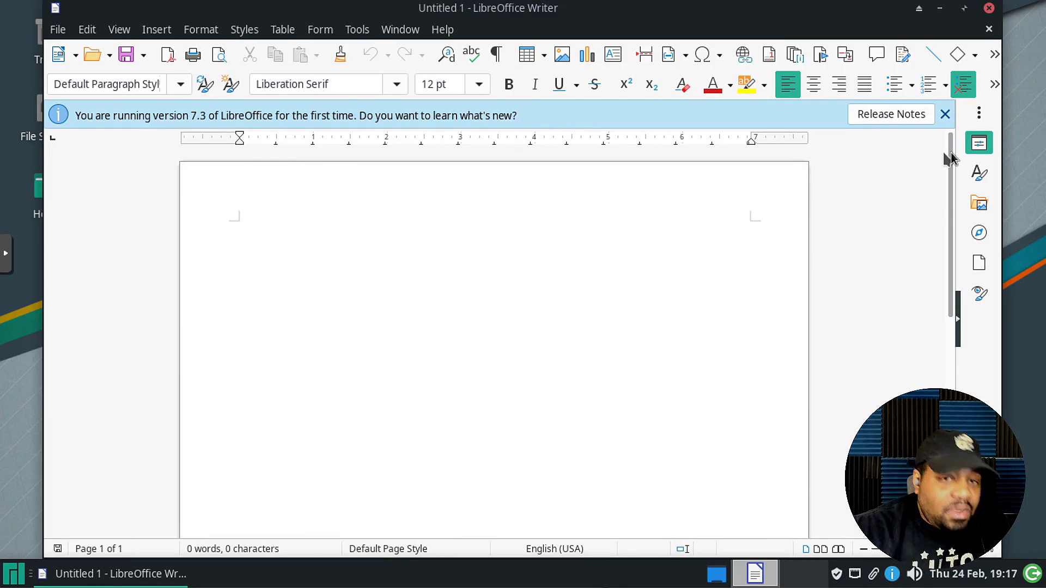
# - Open the LibreOffice 7.3 release notes in Firefox, and dismiss the first-run notice in the Writer document
pyautogui.click(877, 115)
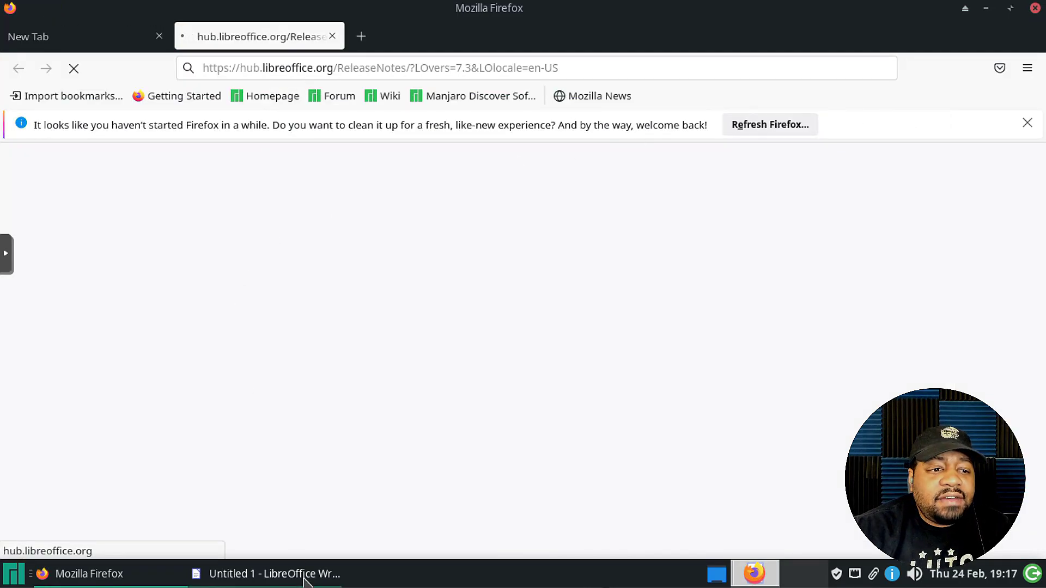
pyautogui.click(294, 575)
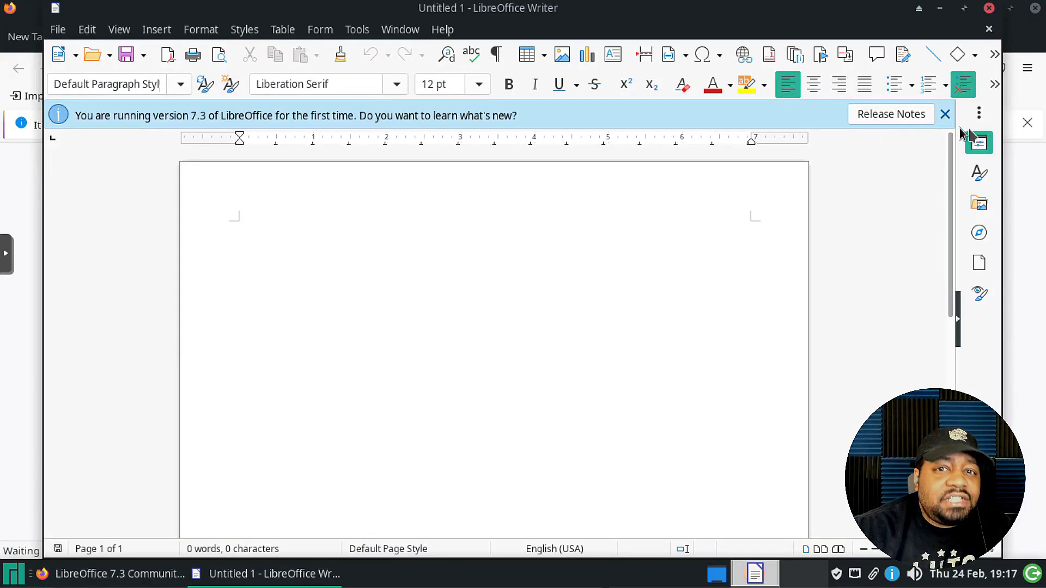
pyautogui.click(945, 115)
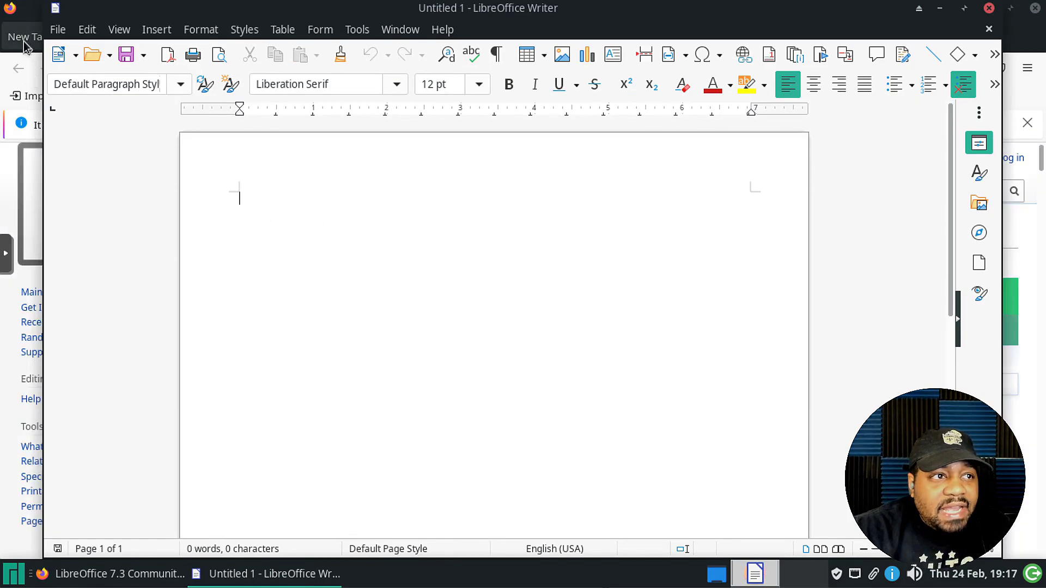
# - Look through the contents and Writer improvements in the LibreOffice 7.3 release notes in Firefox, and close the browser
pyautogui.click(7, 66)
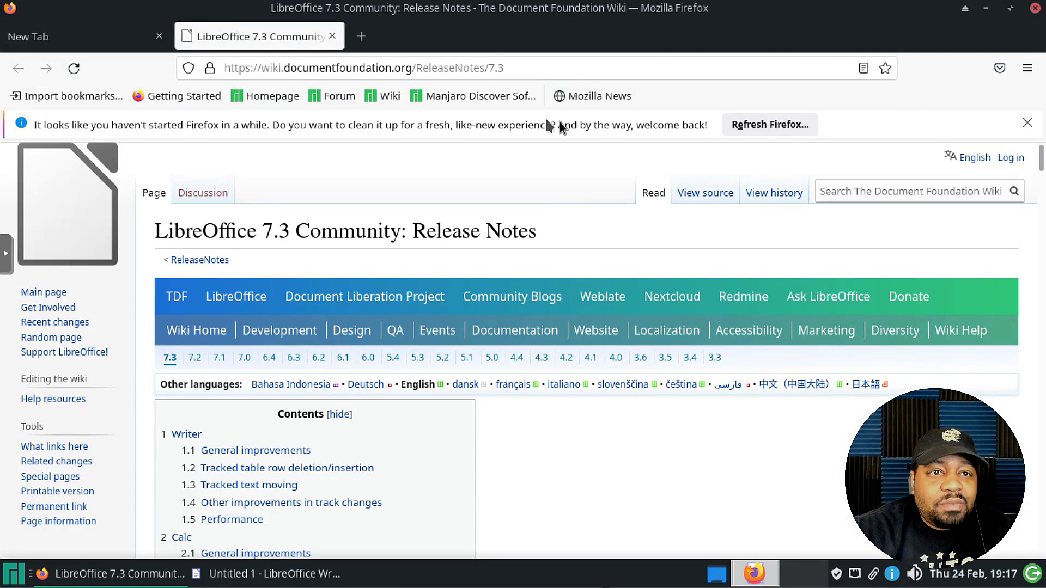
pyautogui.scroll(-5, 569, 418)
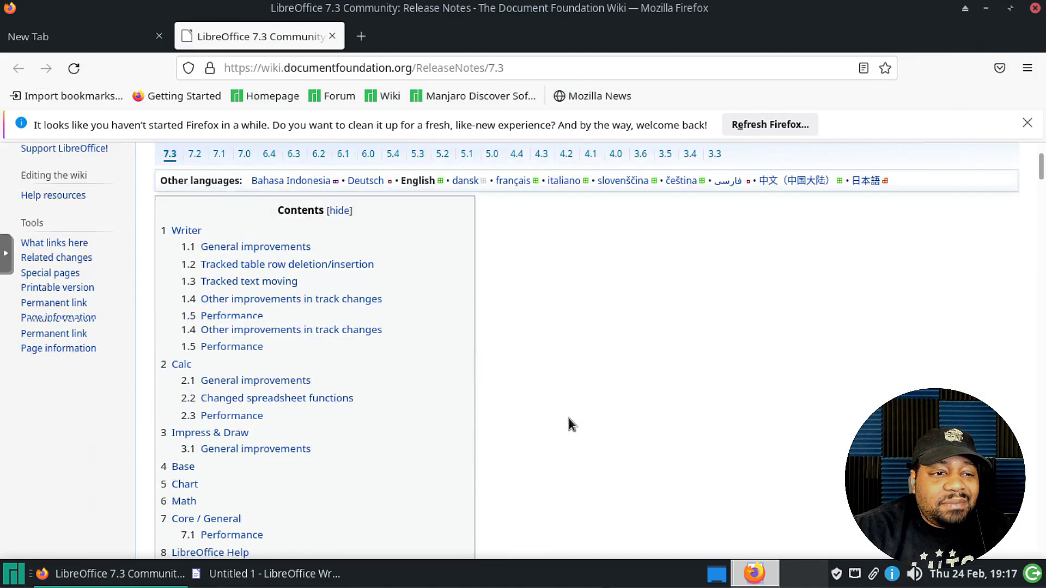
pyautogui.scroll(-10, 573, 406)
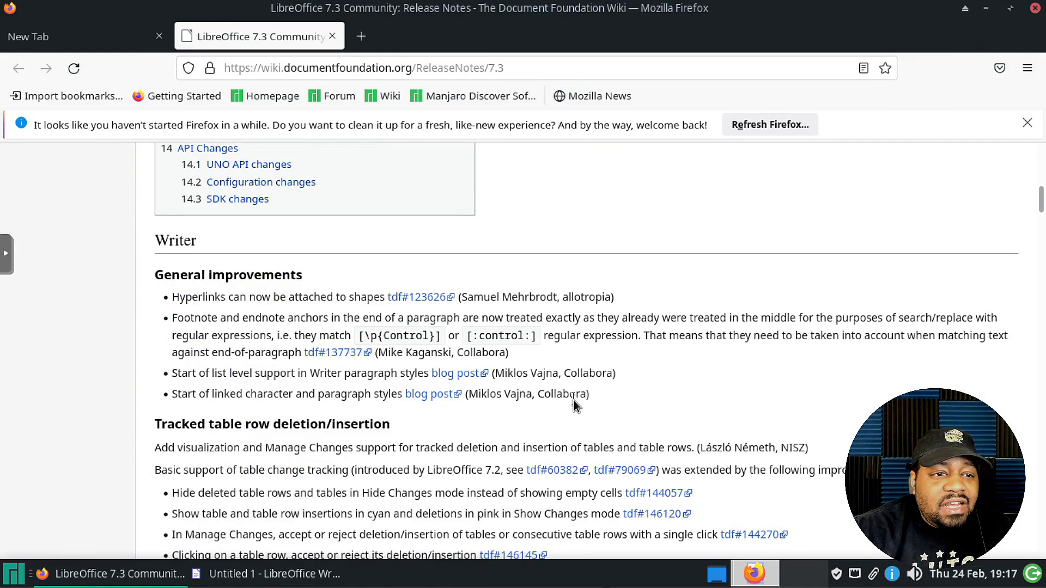
pyautogui.scroll(-10, 581, 392)
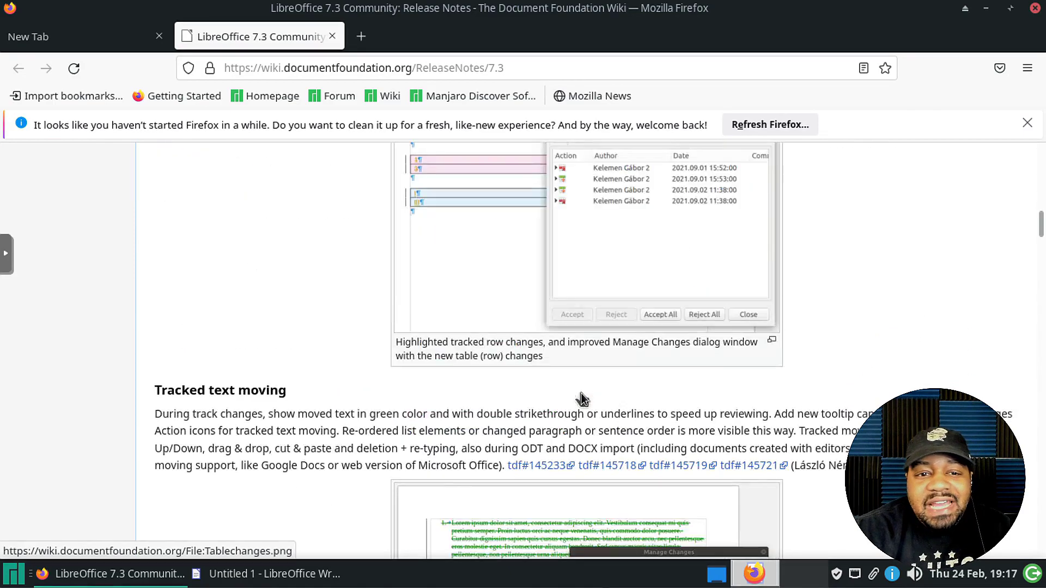
pyautogui.scroll(20, 750, 409)
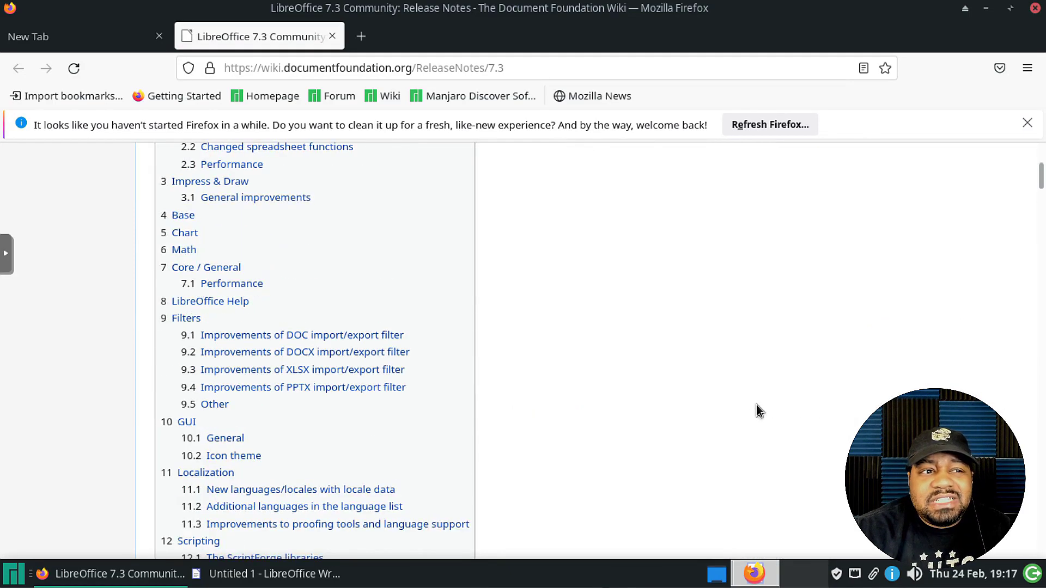
pyautogui.click(1035, 8)
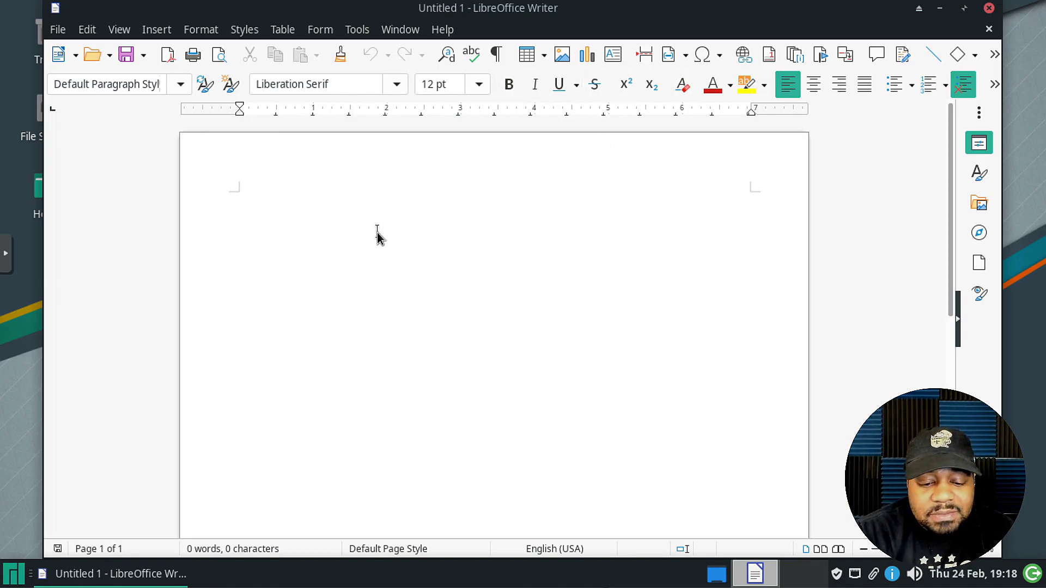
# - Try entering text in the blank Writer document, and close the document without saving it
pyautogui.write('he')
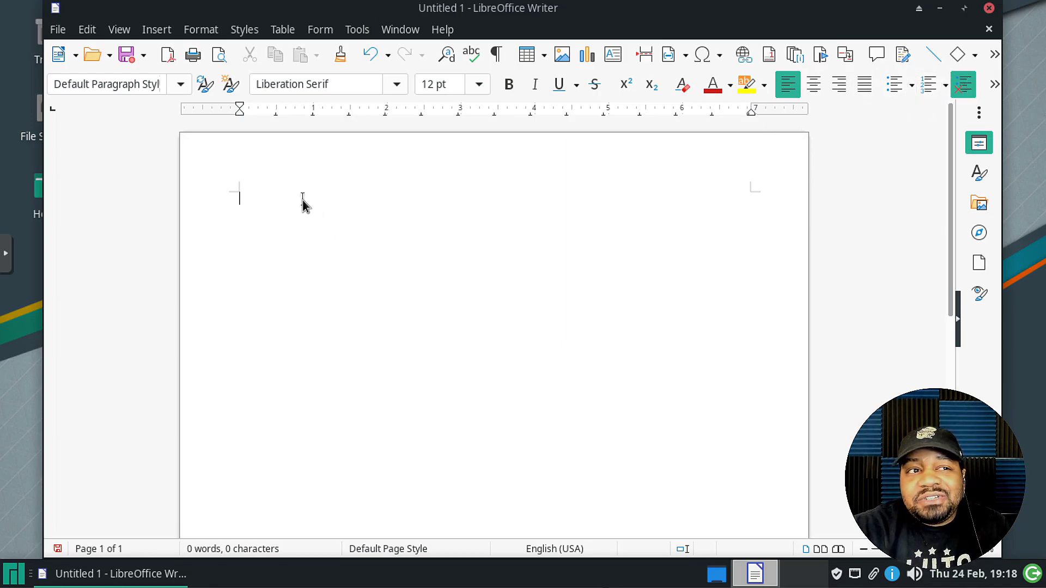
pyautogui.click(989, 29)
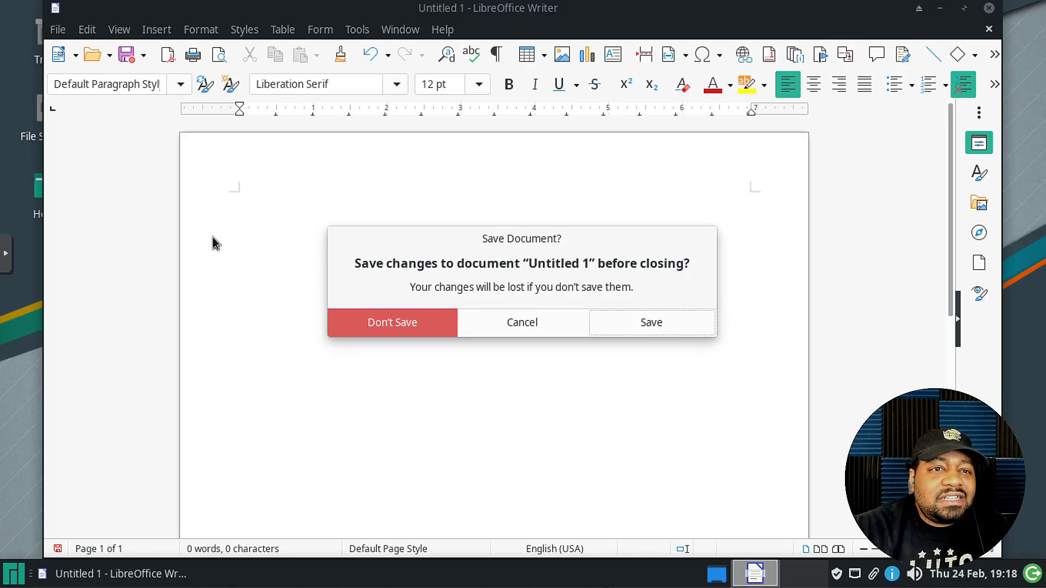
pyautogui.click(416, 324)
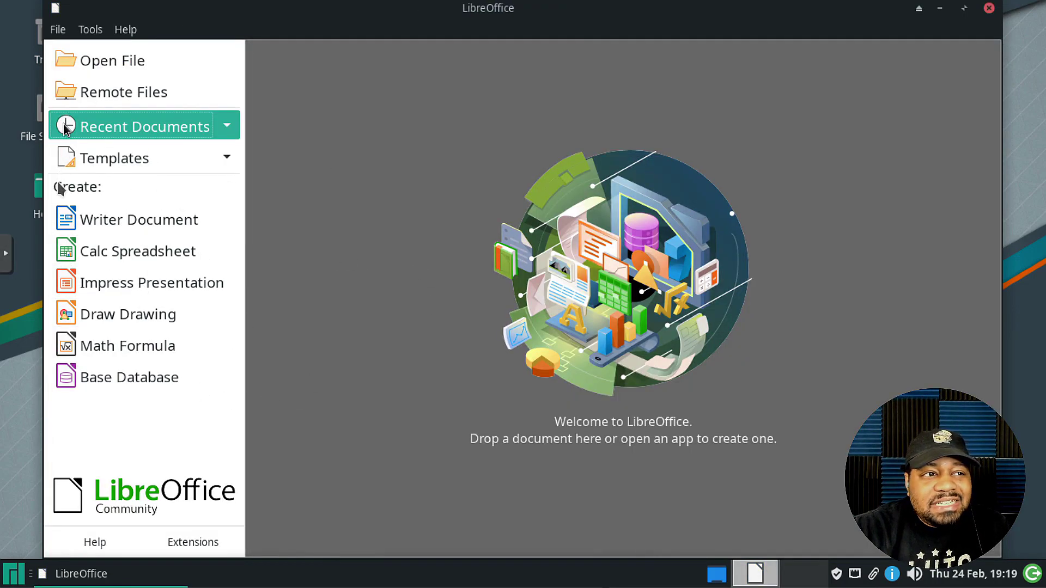
# - Create a new Calc spreadsheet from the LibreOffice start screen and select cell A1
pyautogui.click(22, 580)
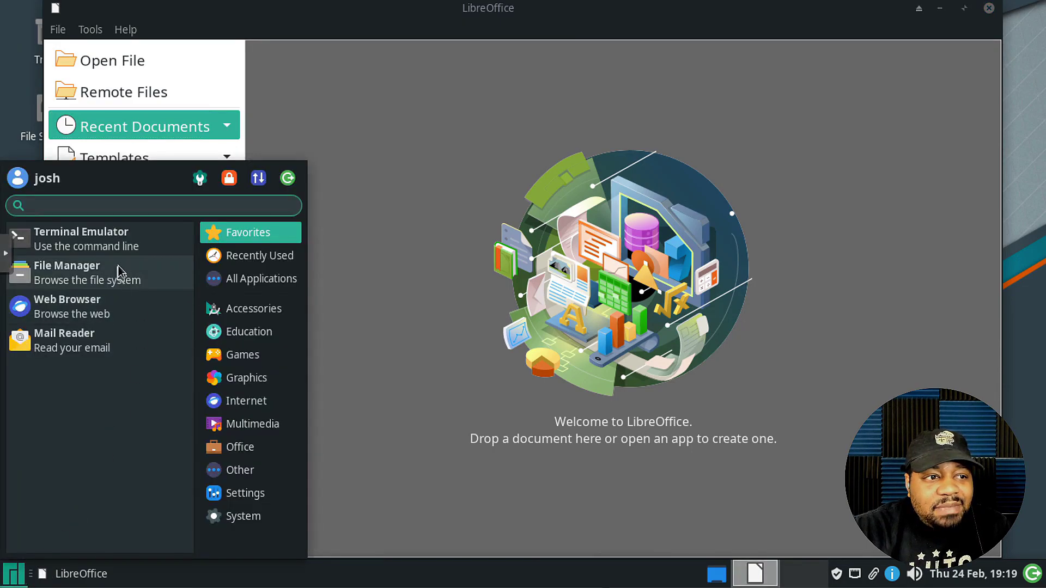
pyautogui.click(501, 303)
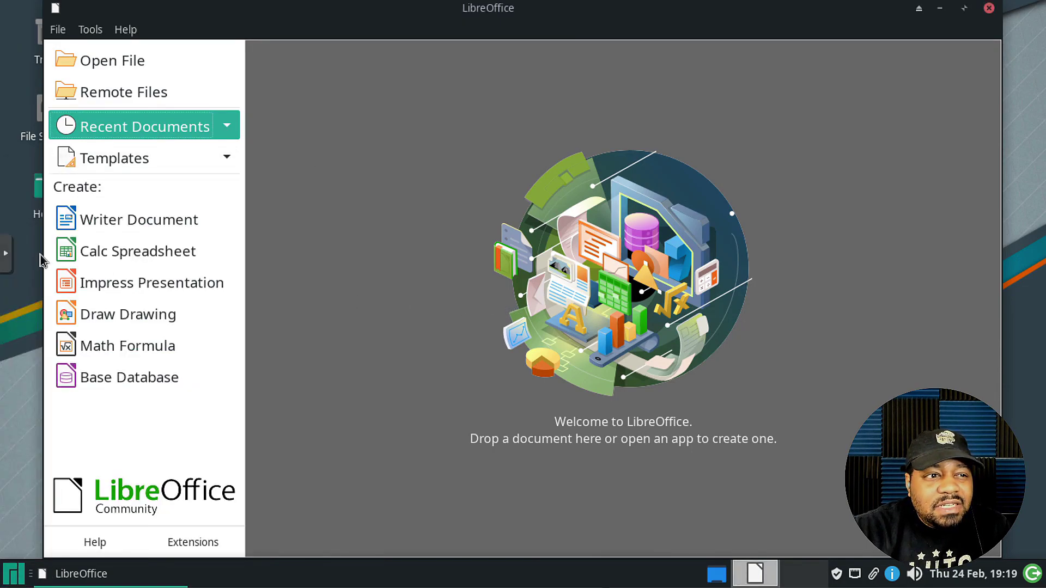
pyautogui.click(131, 258)
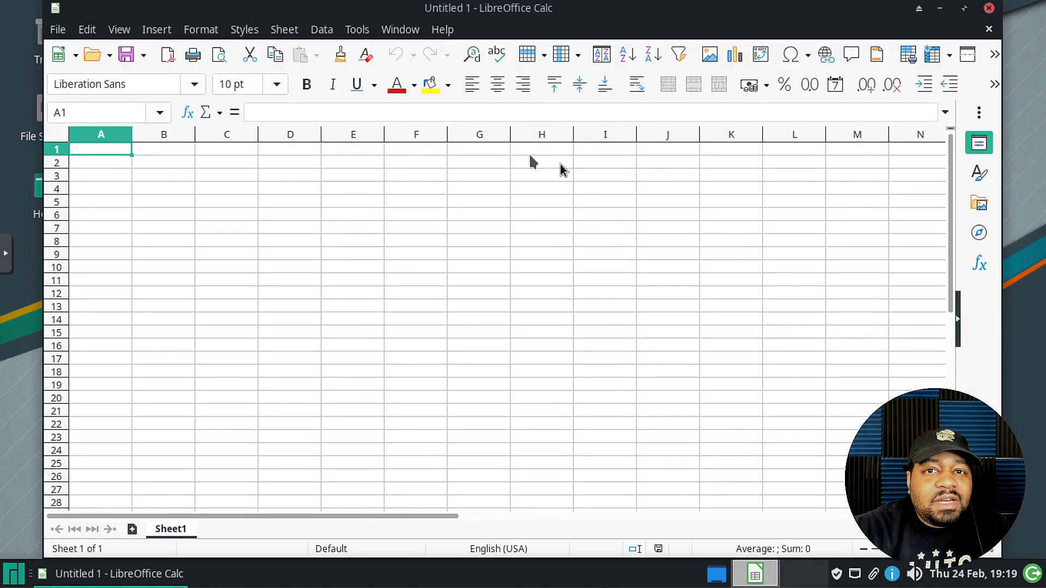
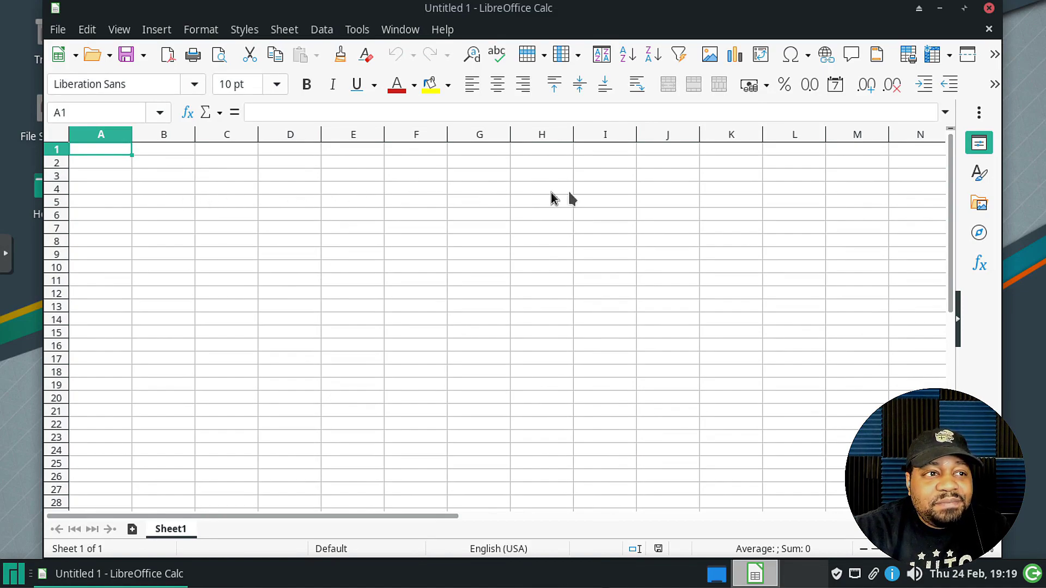
pyautogui.click(112, 140)
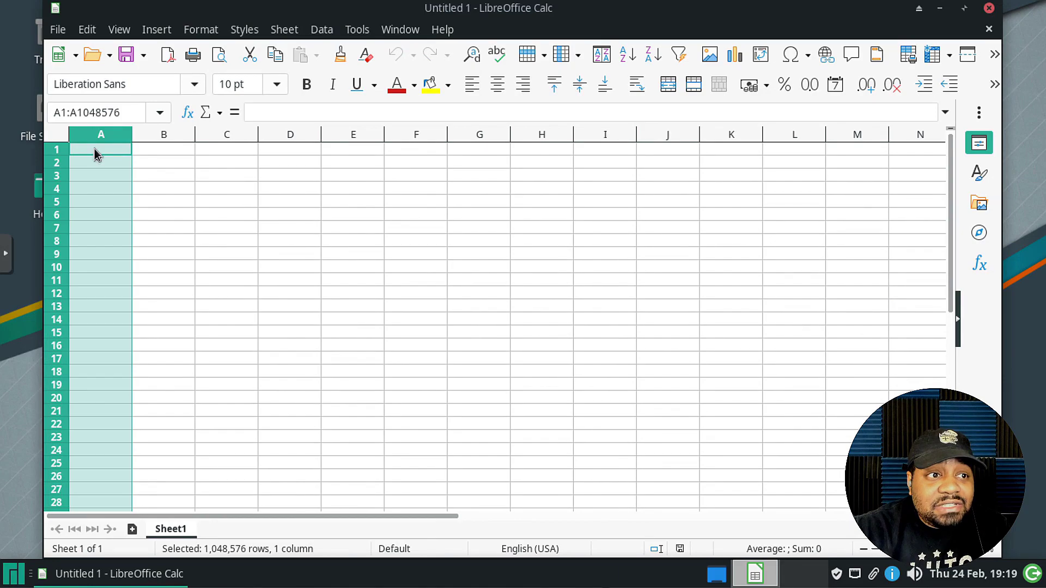
pyautogui.click(98, 152)
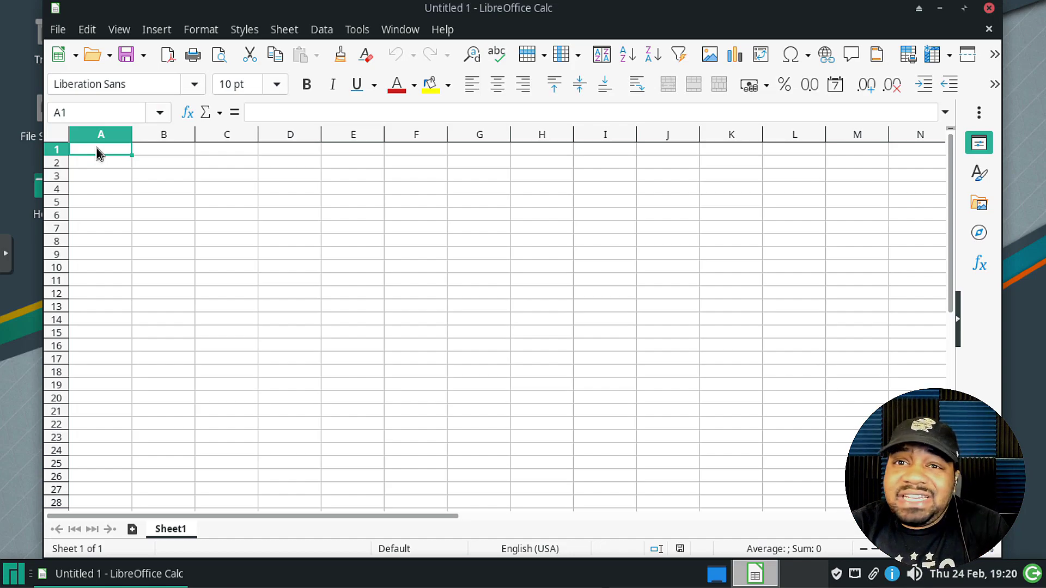
# - Start saving the spreadsheet with Save As, and adjust the save dialog's window so all its options fit on screen
pyautogui.click(144, 56)
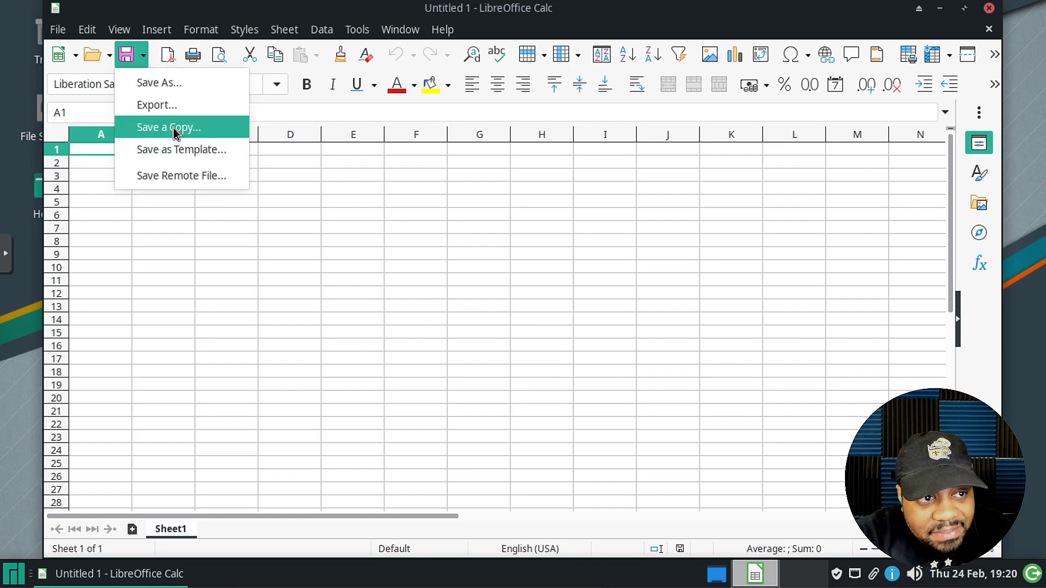
pyautogui.click(179, 81)
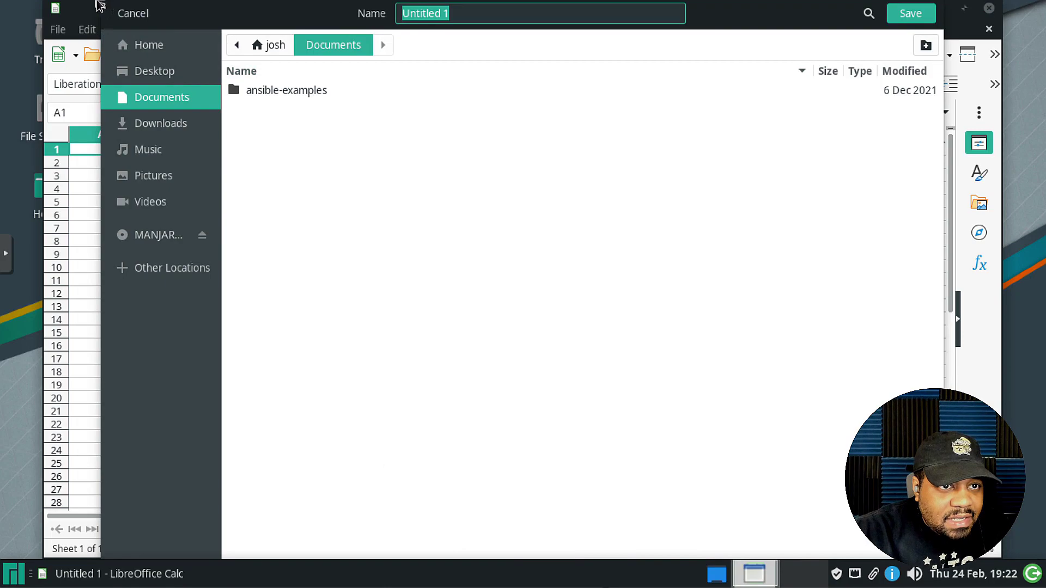
pyautogui.moveTo(780, 21); pyautogui.dragTo(794, 65)
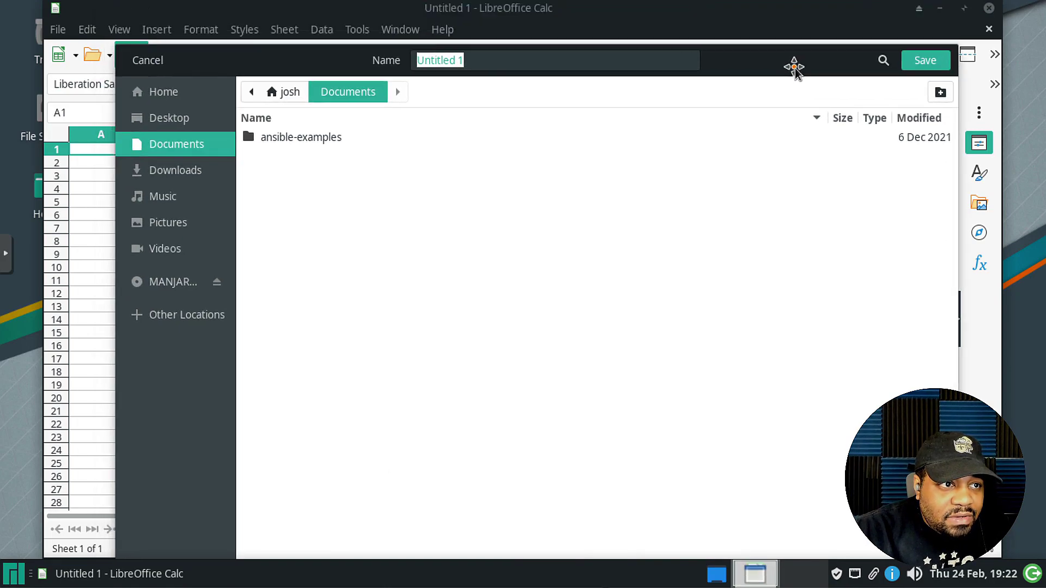
pyautogui.doubleClick(121, 53)
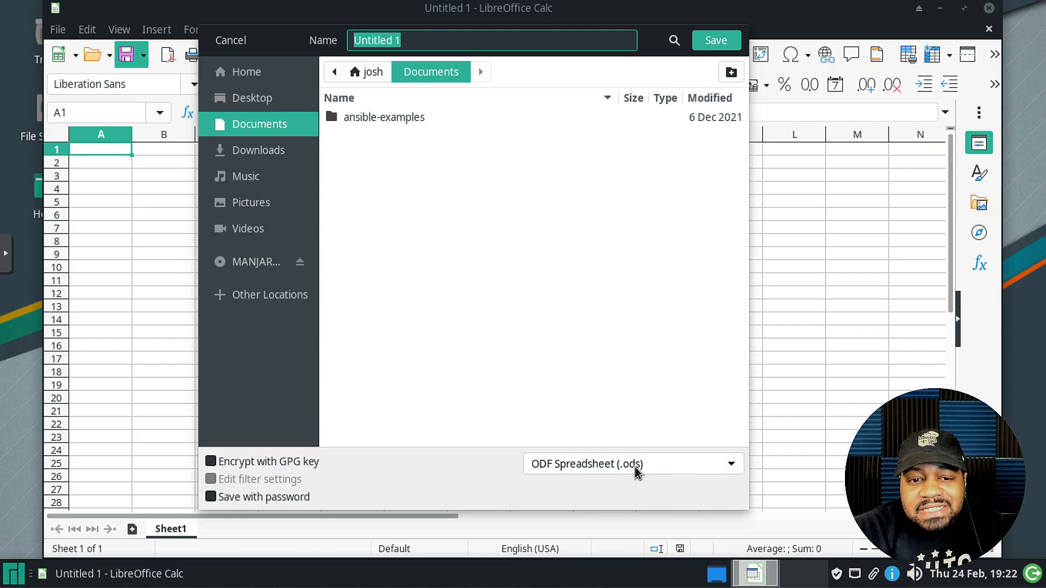
# - Look through the file formats offered for saving the spreadsheet, from ODF to Excel and CSV, and close it without saving
pyautogui.click(731, 466)
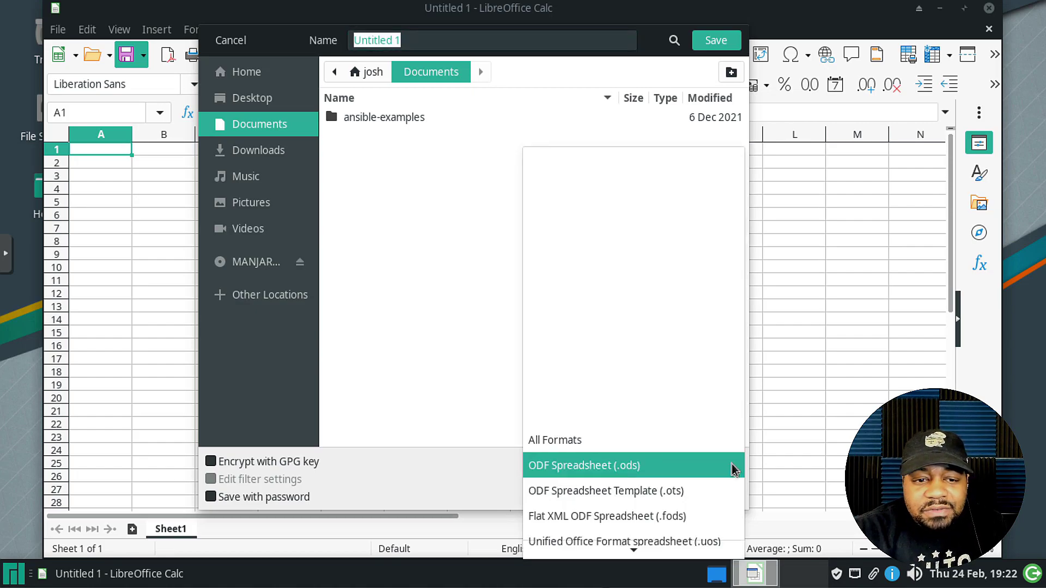
pyautogui.scroll(-2, 733, 470)
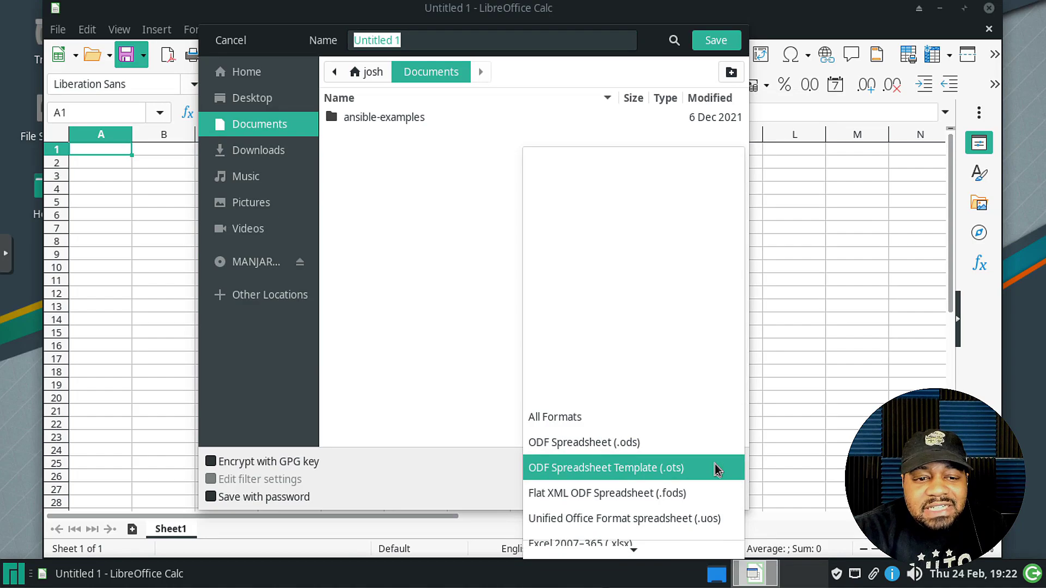
pyautogui.scroll(-3, 684, 472)
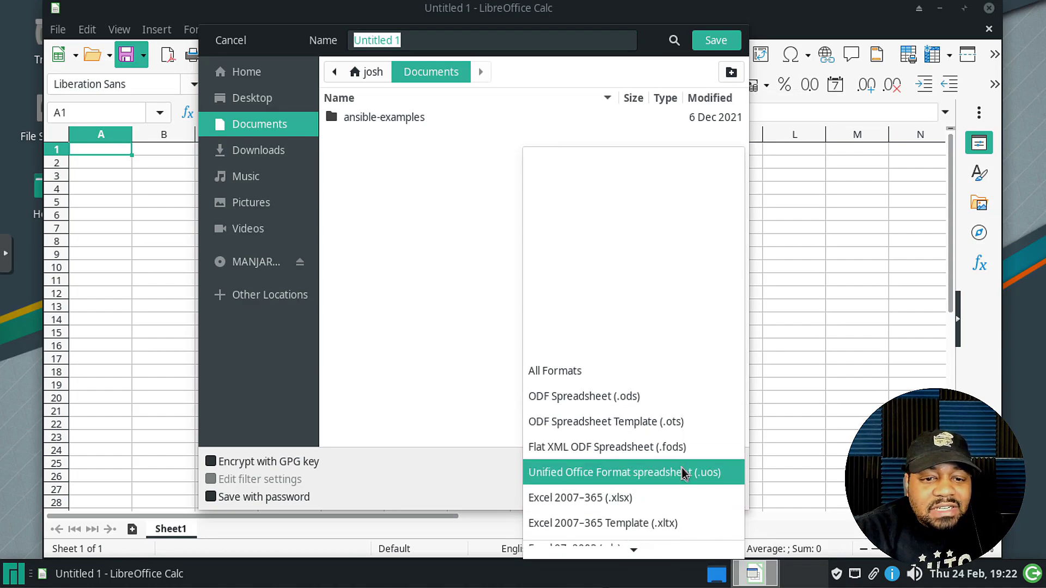
pyautogui.scroll(-1, 654, 441)
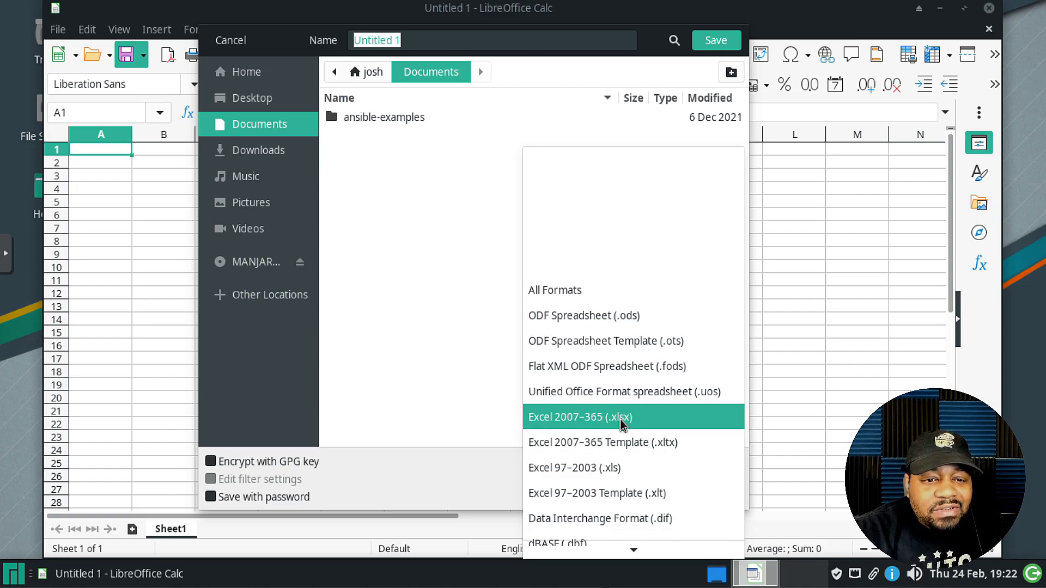
pyautogui.scroll(2, 662, 428)
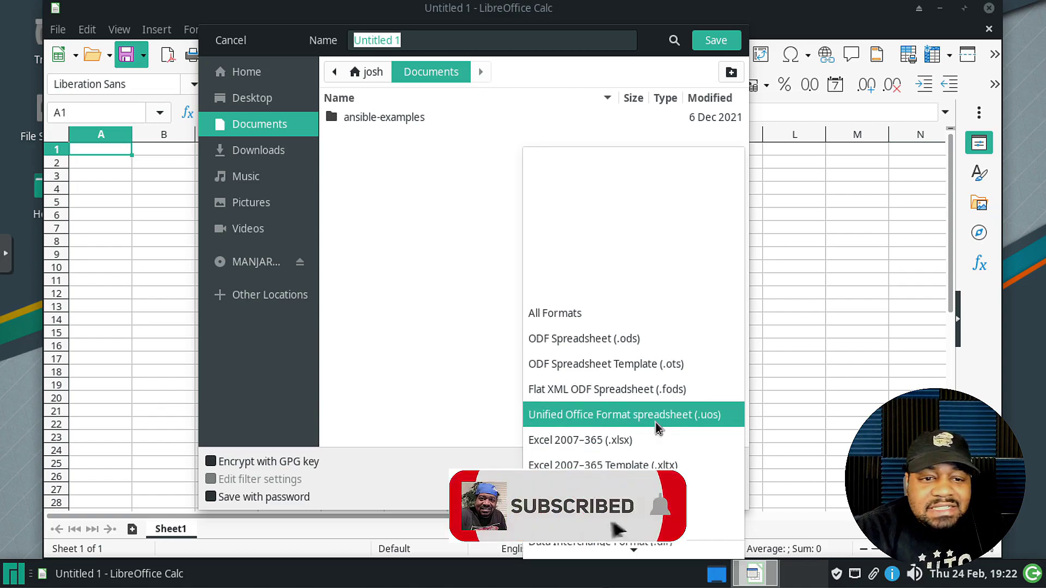
pyautogui.scroll(-8, 657, 427)
pyautogui.scroll(-2, 658, 428)
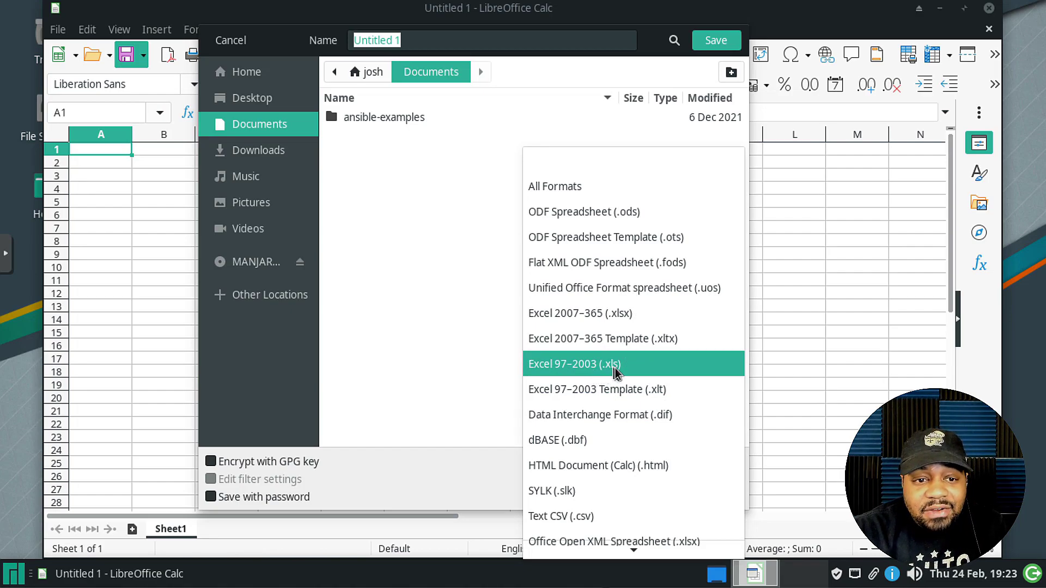
pyautogui.scroll(-1, 620, 376)
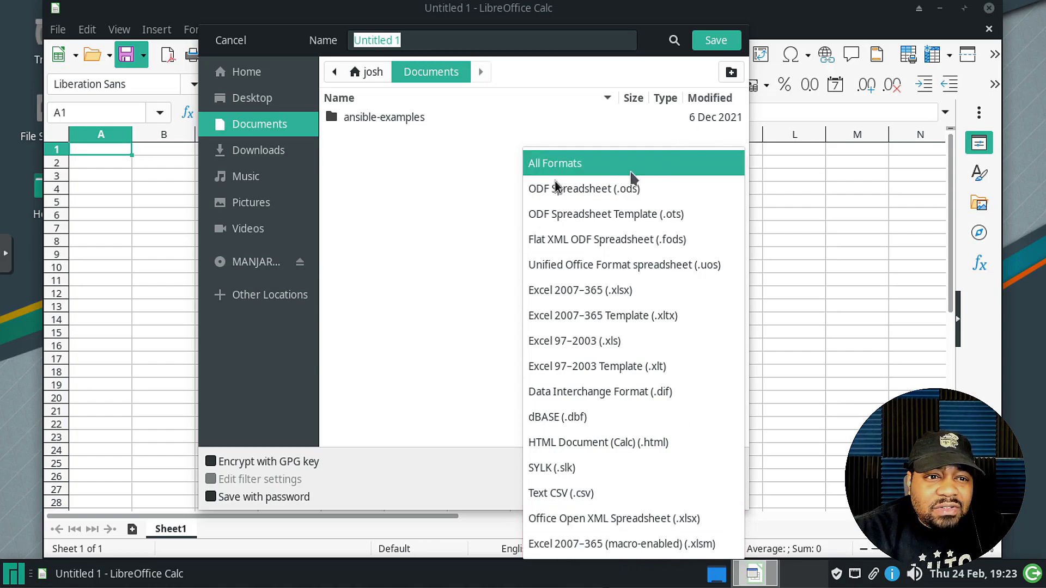
pyautogui.click(376, 303)
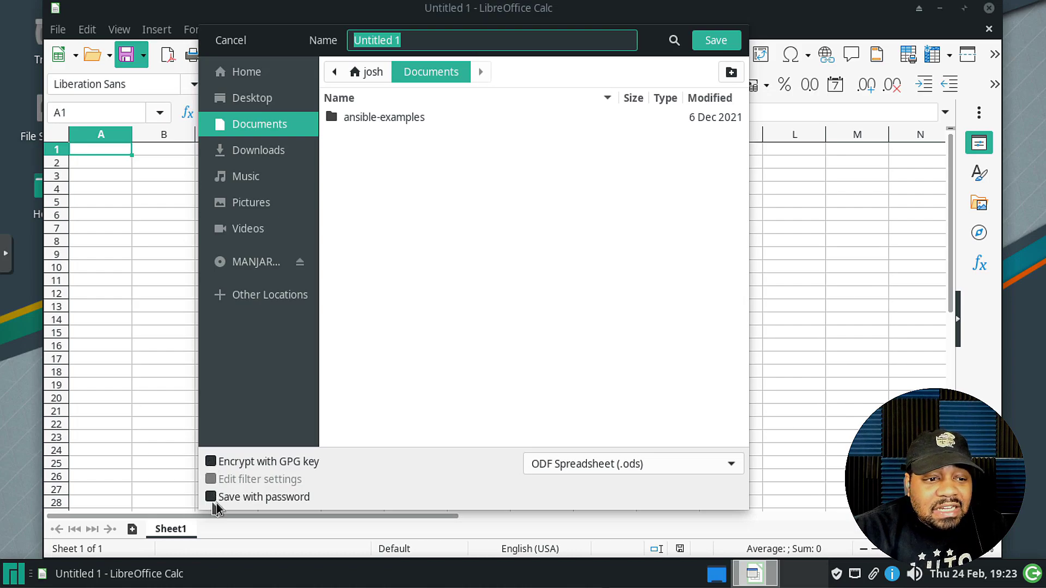
pyautogui.click(229, 40)
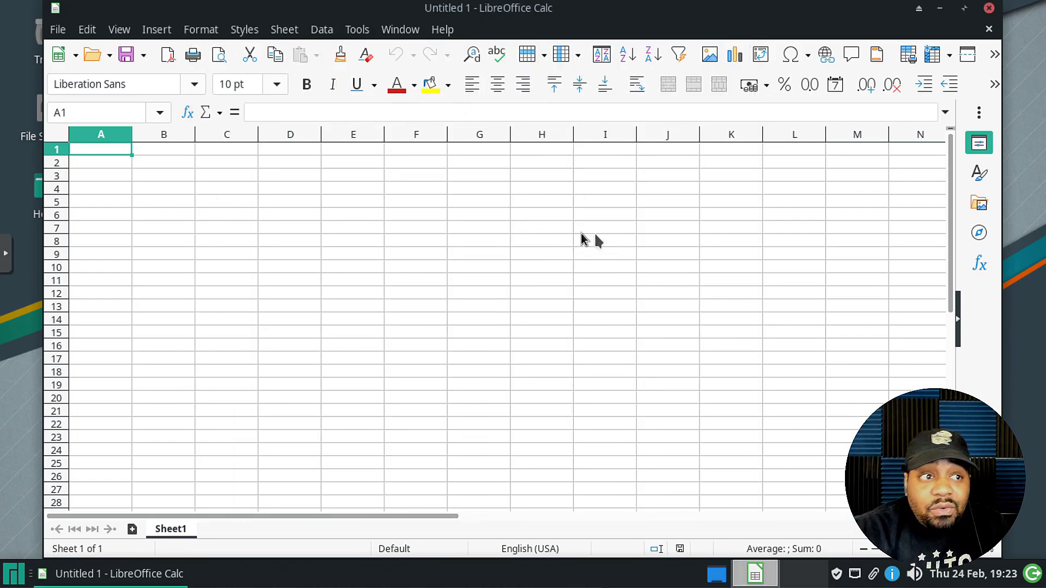
pyautogui.click(988, 29)
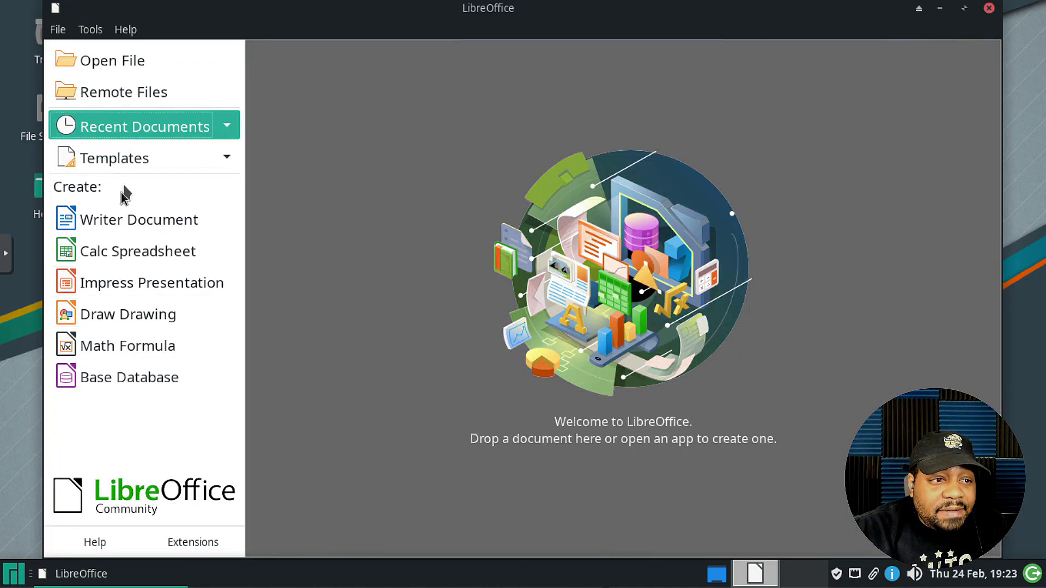
# - Create a new Impress presentation to browse the available templates, and close it without choosing one
pyautogui.click(137, 291)
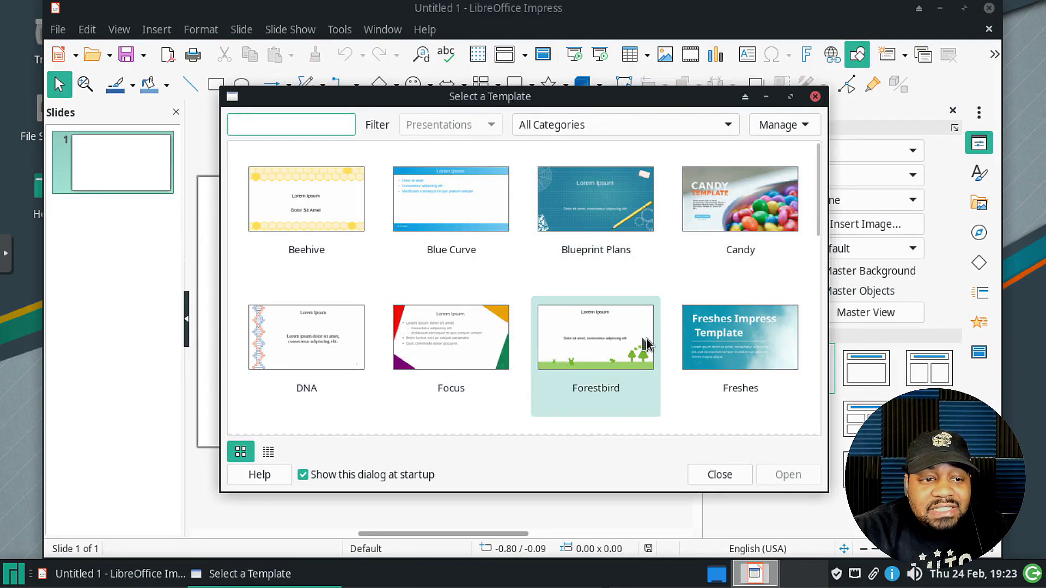
pyautogui.scroll(-10, 593, 311)
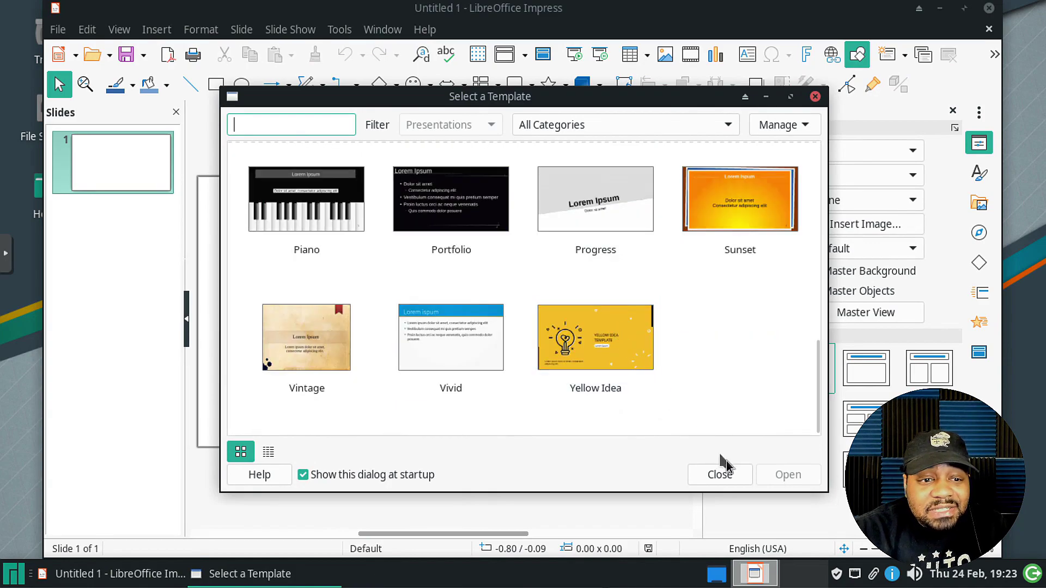
pyautogui.click(729, 477)
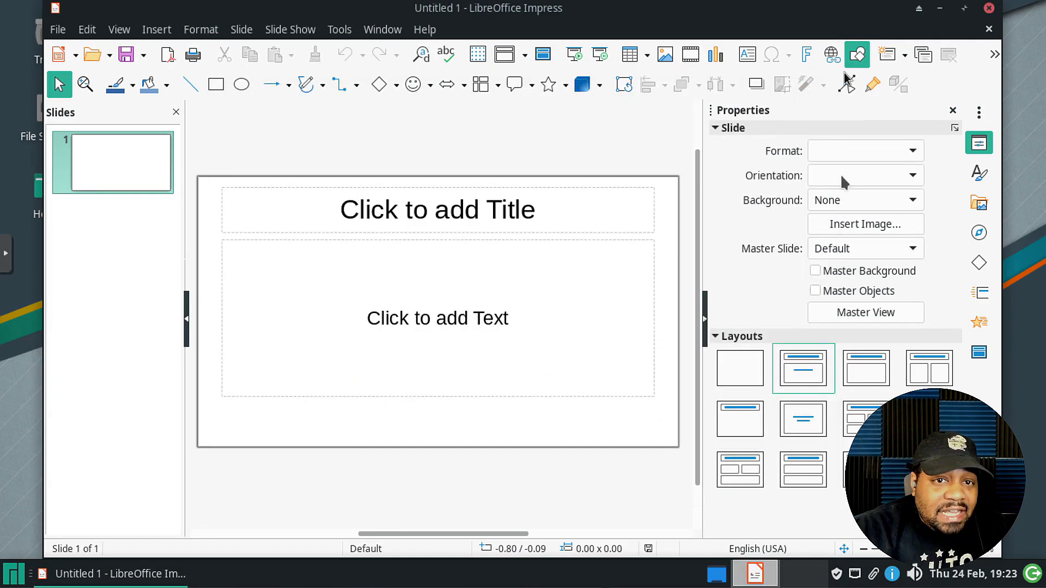
pyautogui.click(988, 30)
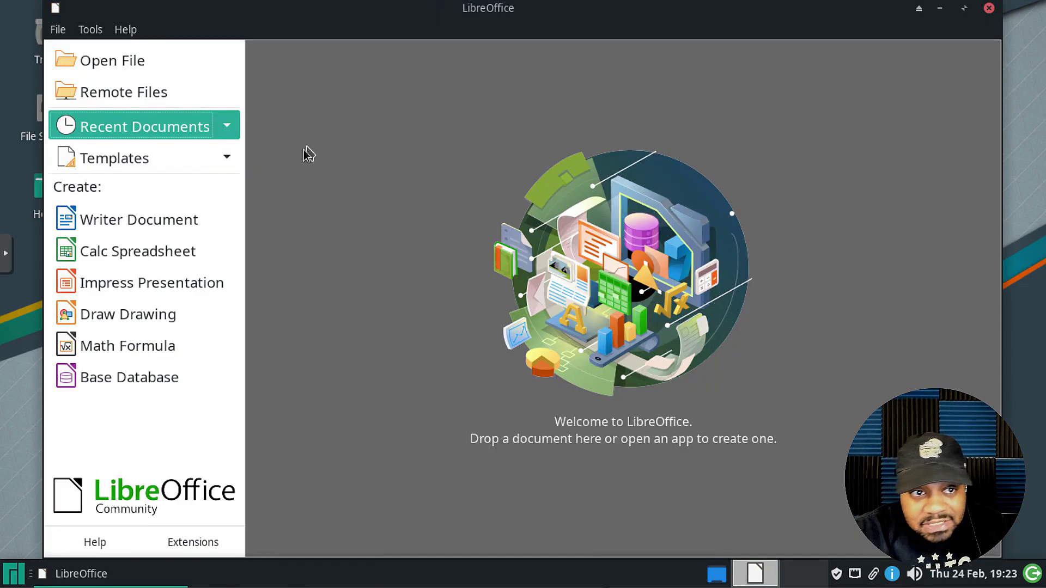
# - View a blank Draw drawing and a blank Math formula from the start screen, closing each one
pyautogui.click(116, 322)
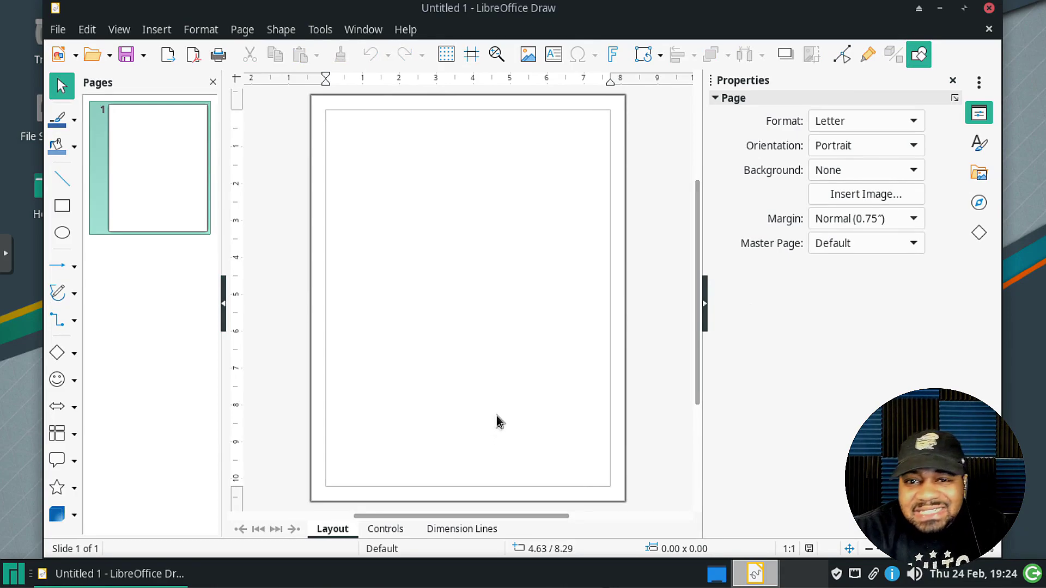
pyautogui.click(990, 31)
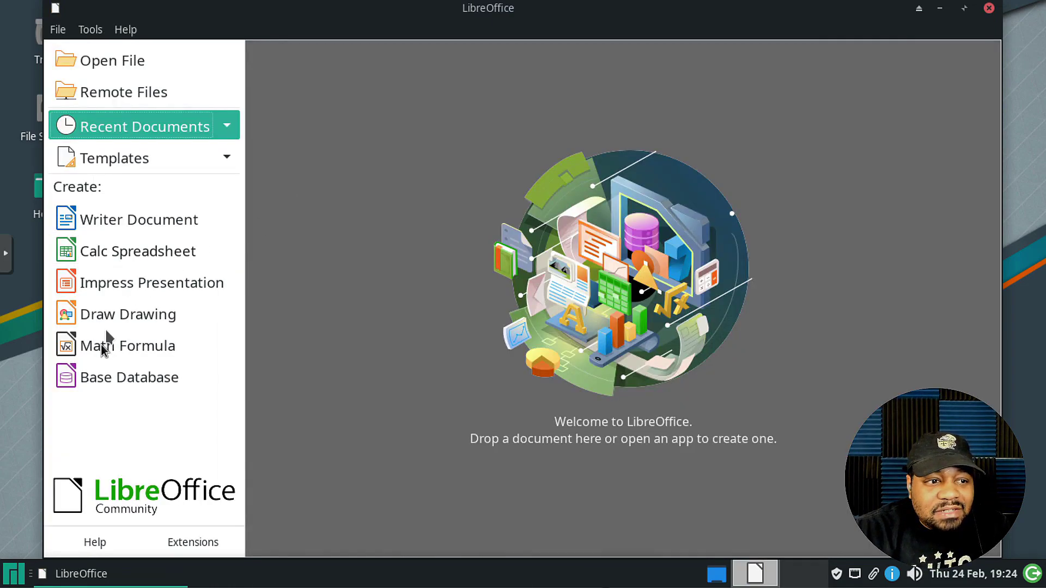
pyautogui.click(93, 345)
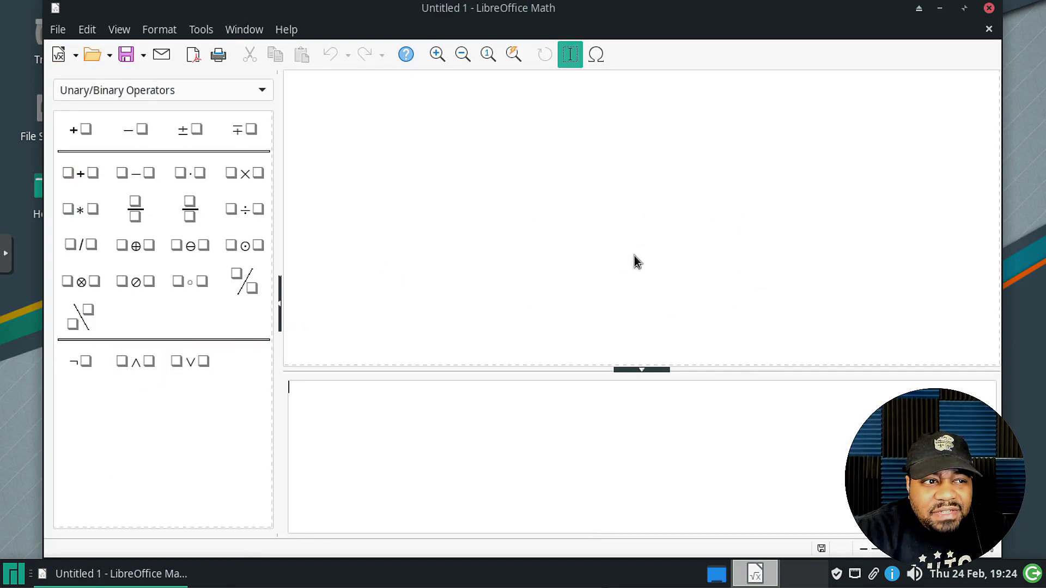
pyautogui.click(989, 29)
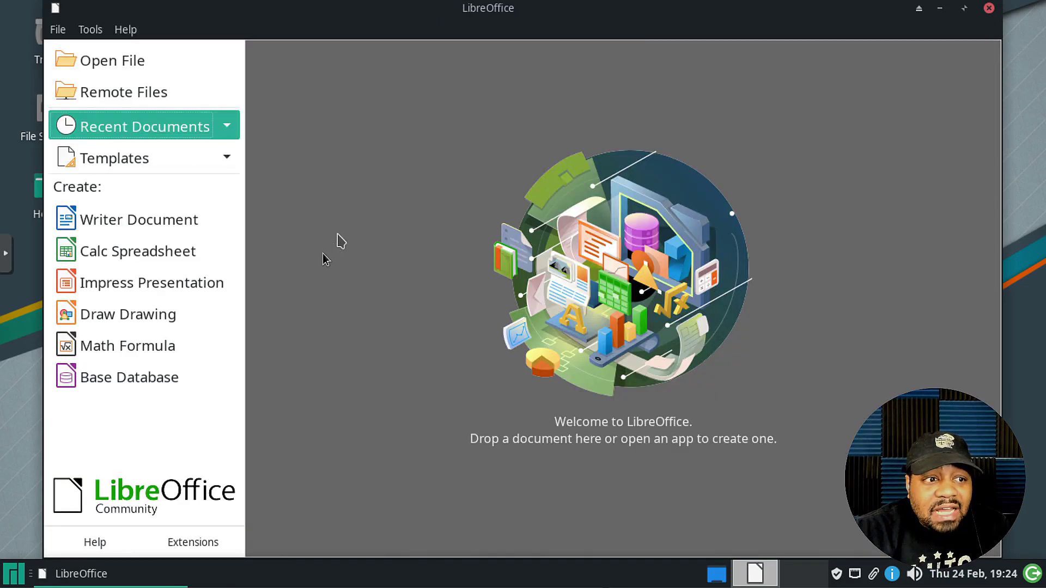
# - Look at the database types available for connecting to an existing database in the Base Database Wizard, and cancel the wizard
pyautogui.click(121, 383)
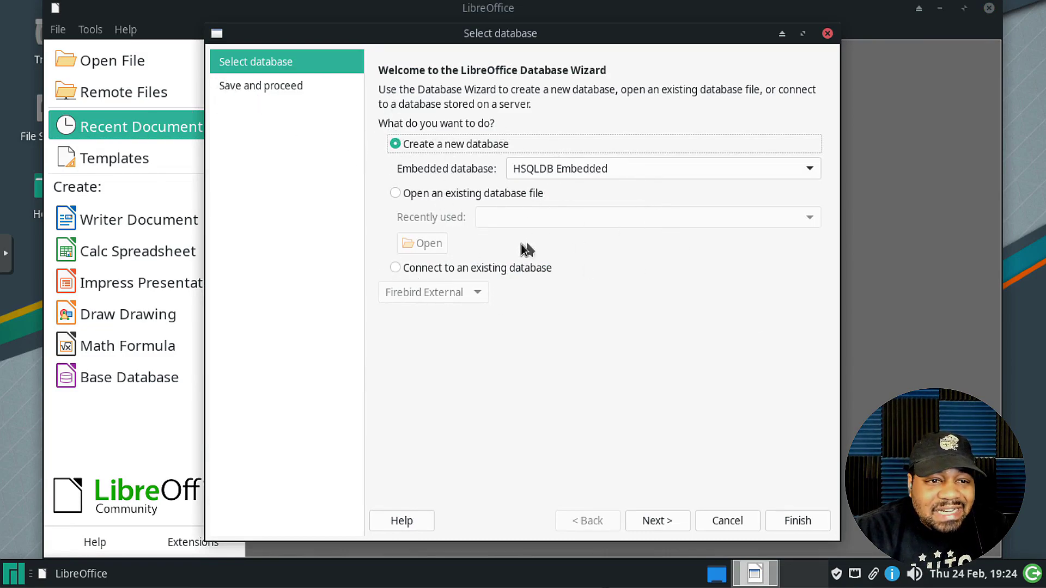
pyautogui.click(396, 268)
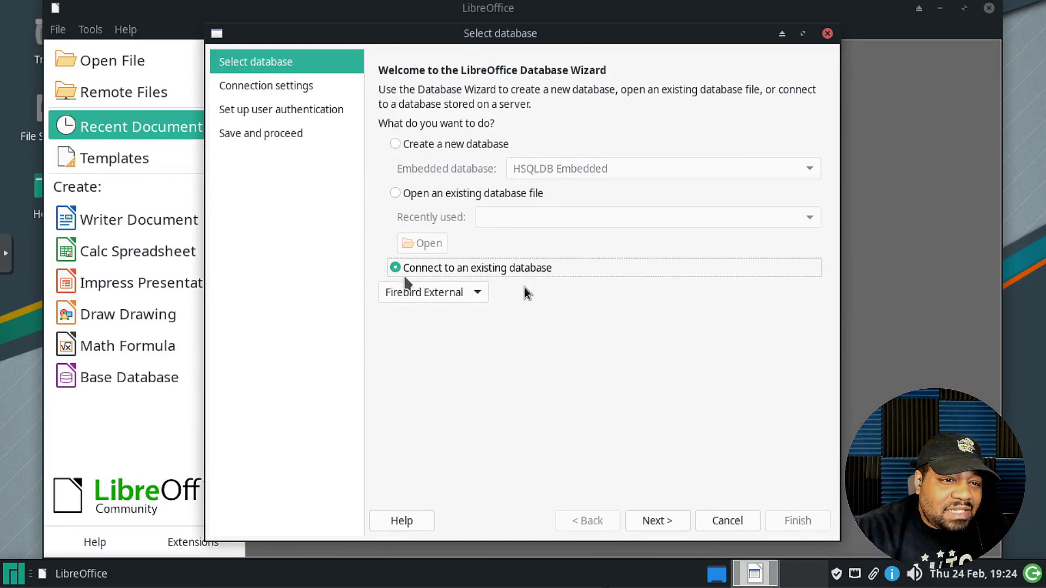
pyautogui.click(478, 292)
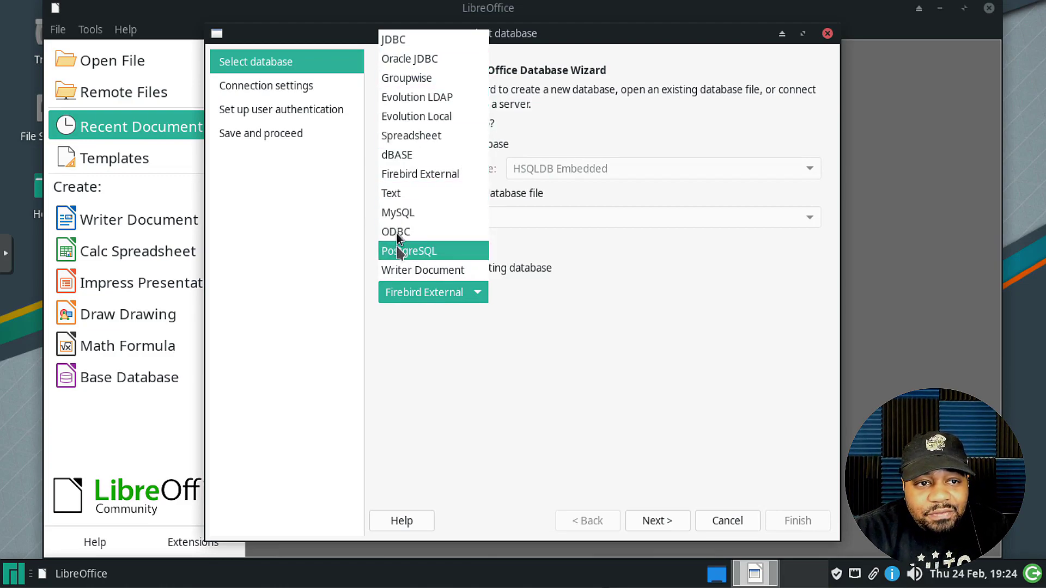
pyautogui.click(712, 418)
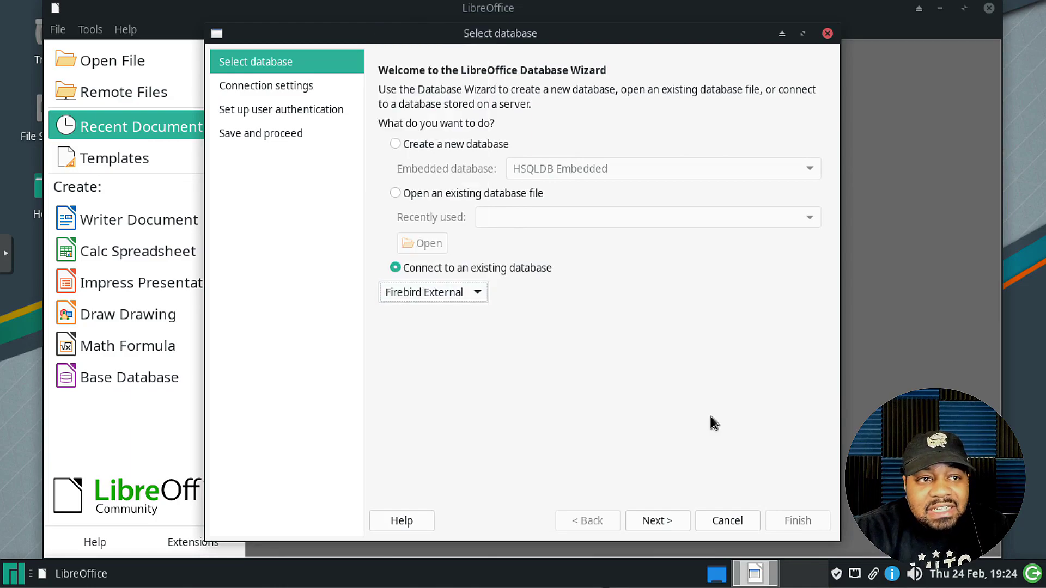
pyautogui.click(724, 520)
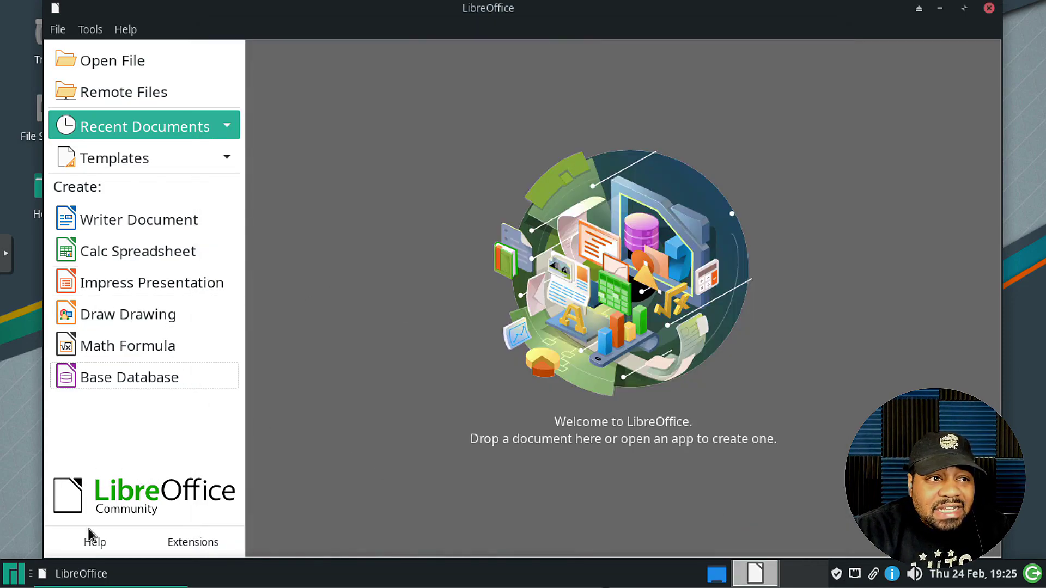
# - Open the LibreOffice extensions website in Firefox, look through its tag filters and listed extensions and templates, and close the browser
pyautogui.click(194, 546)
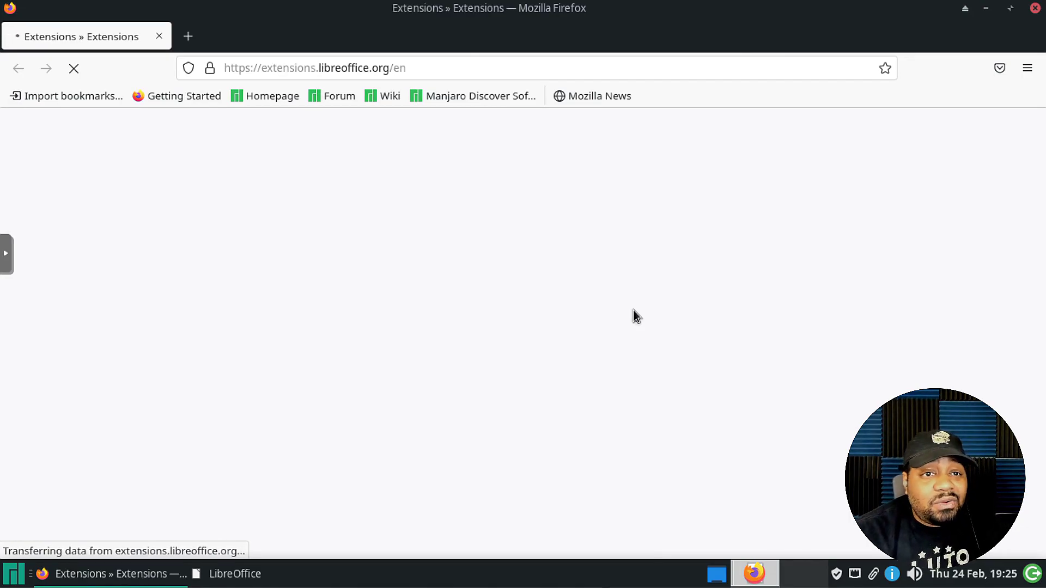
pyautogui.scroll(-5, 613, 308)
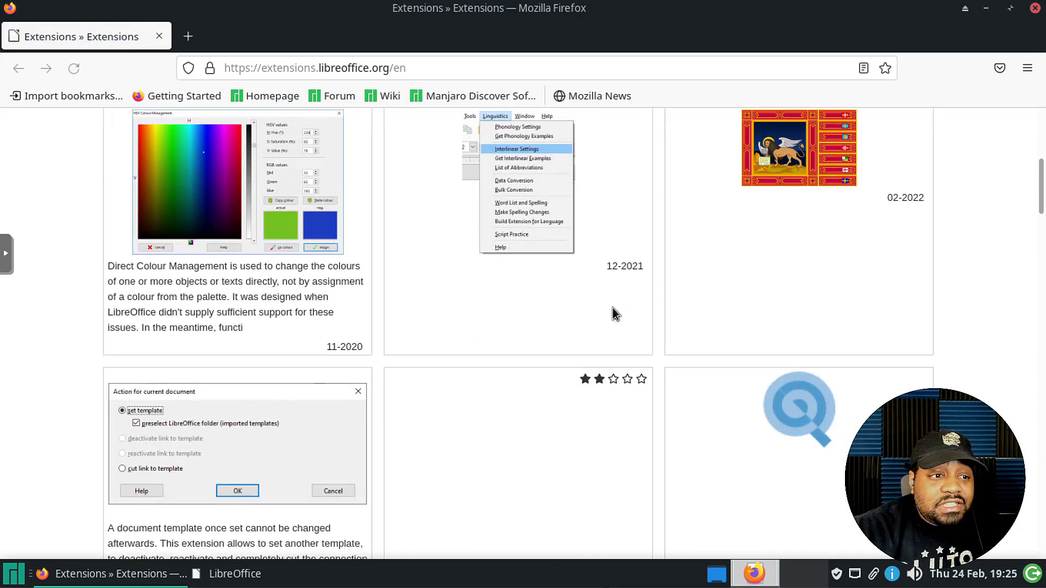
pyautogui.scroll(5, 716, 350)
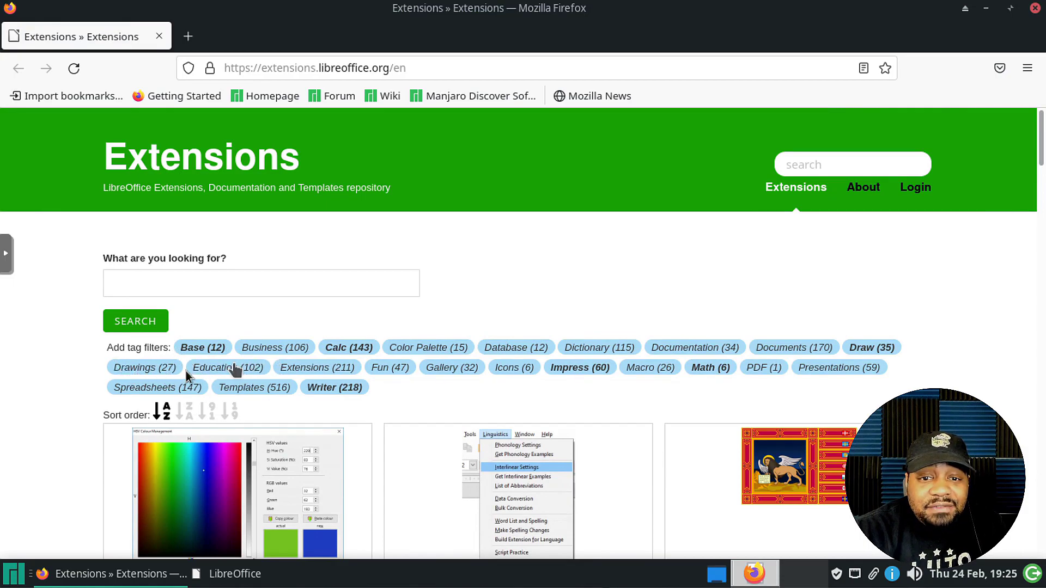
pyautogui.scroll(-10, 839, 404)
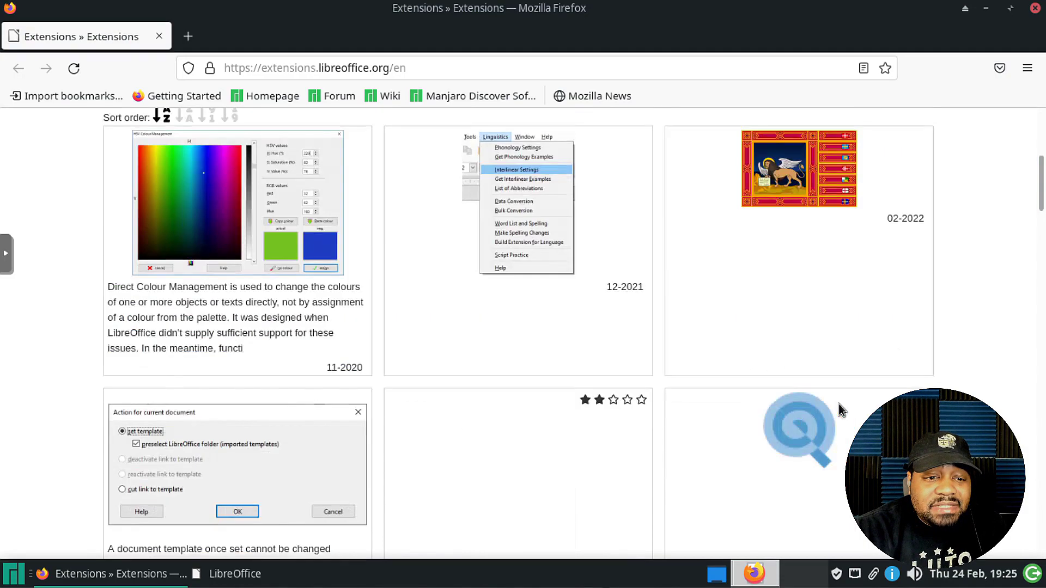
pyautogui.scroll(-10, 839, 407)
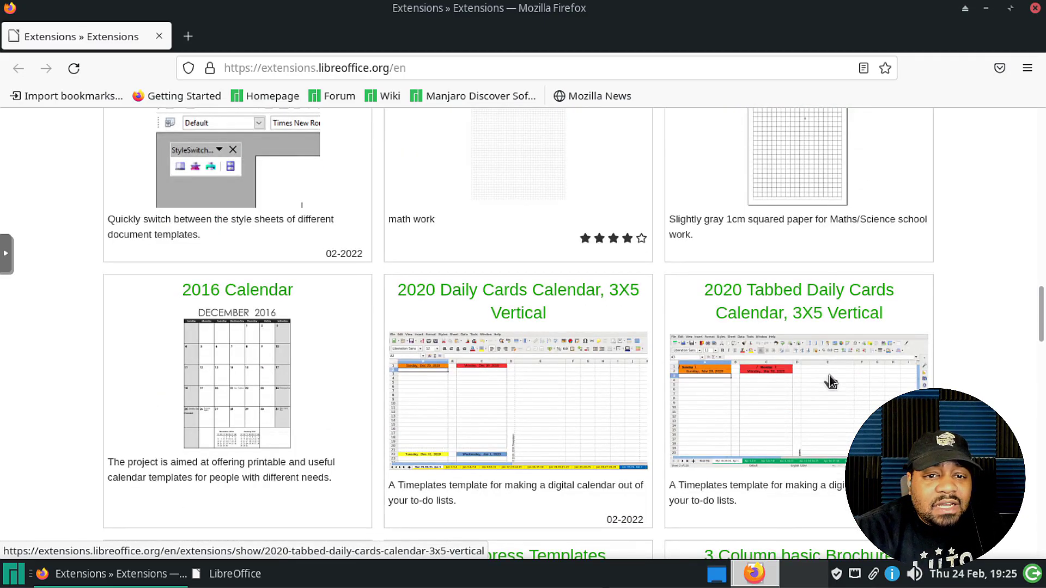
pyautogui.scroll(-10, 827, 361)
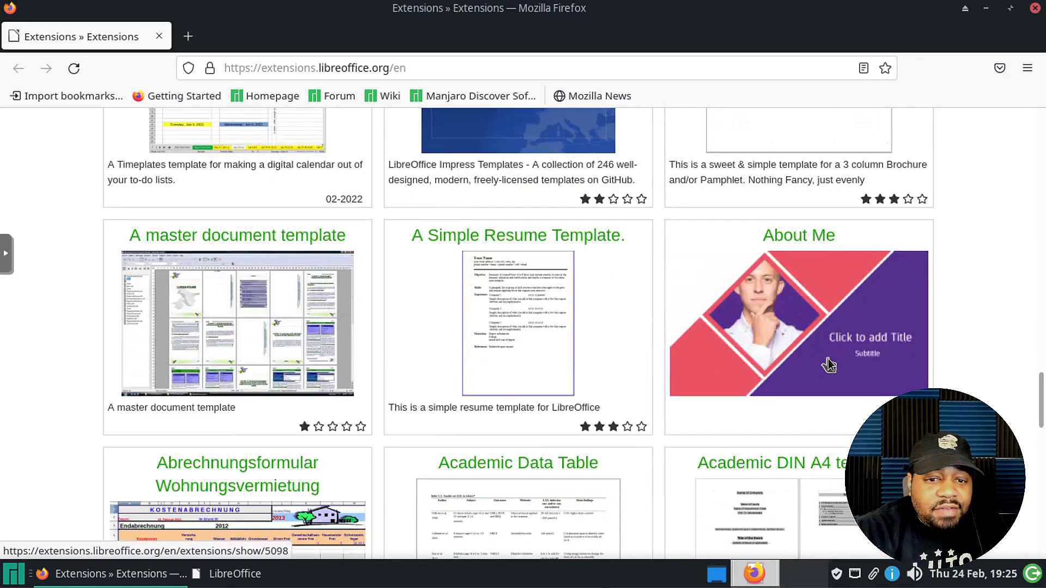
pyautogui.scroll(-10, 827, 366)
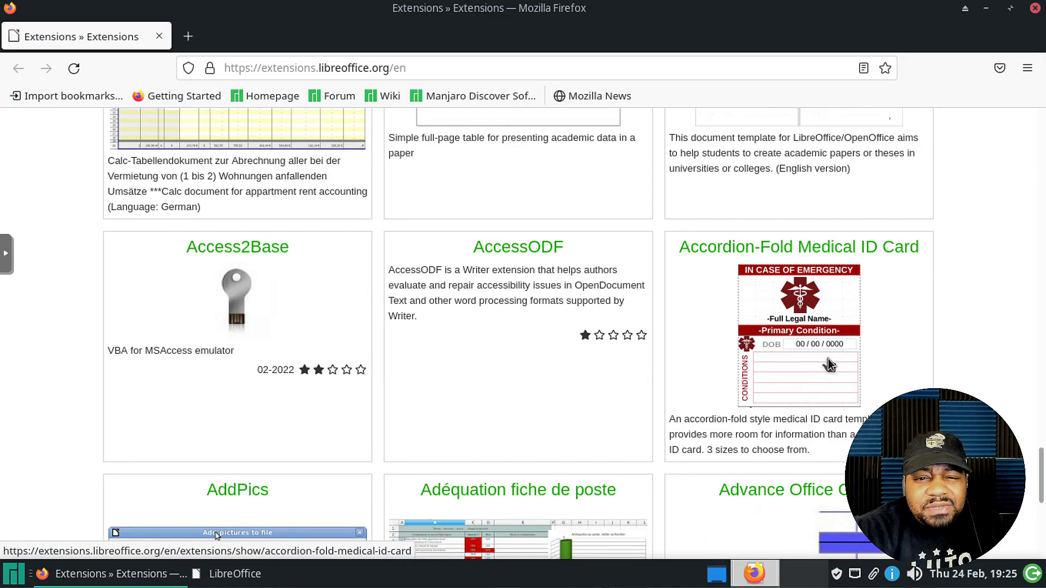
pyautogui.scroll(-7, 829, 364)
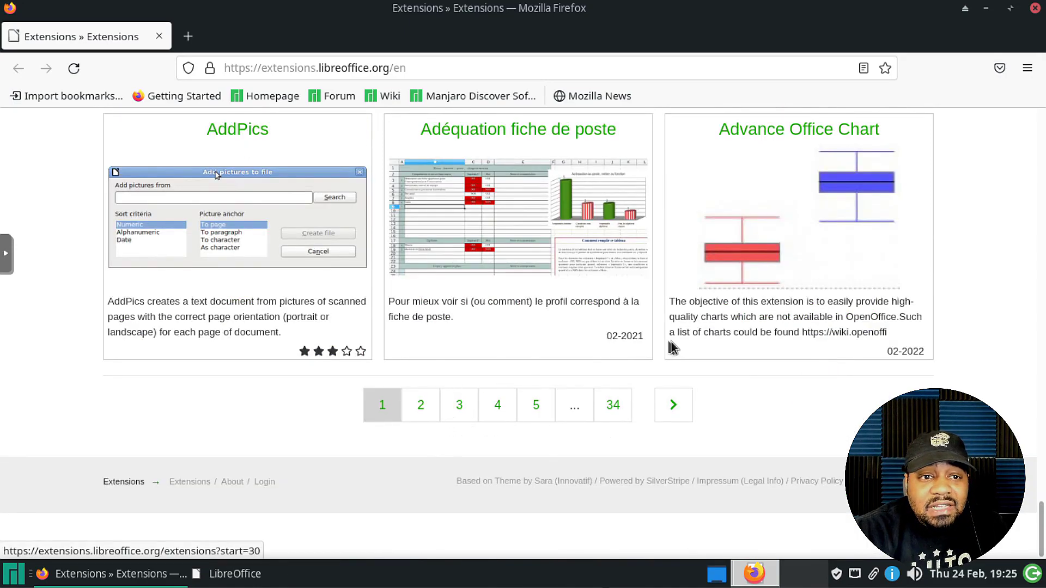
pyautogui.scroll(20, 671, 342)
pyautogui.scroll(10, 671, 342)
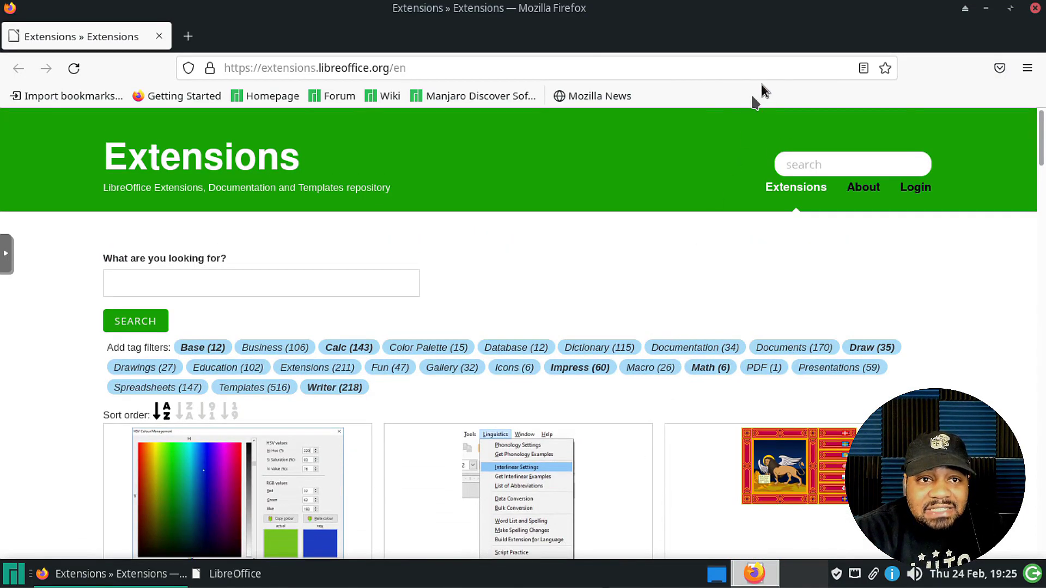
pyautogui.click(1035, 8)
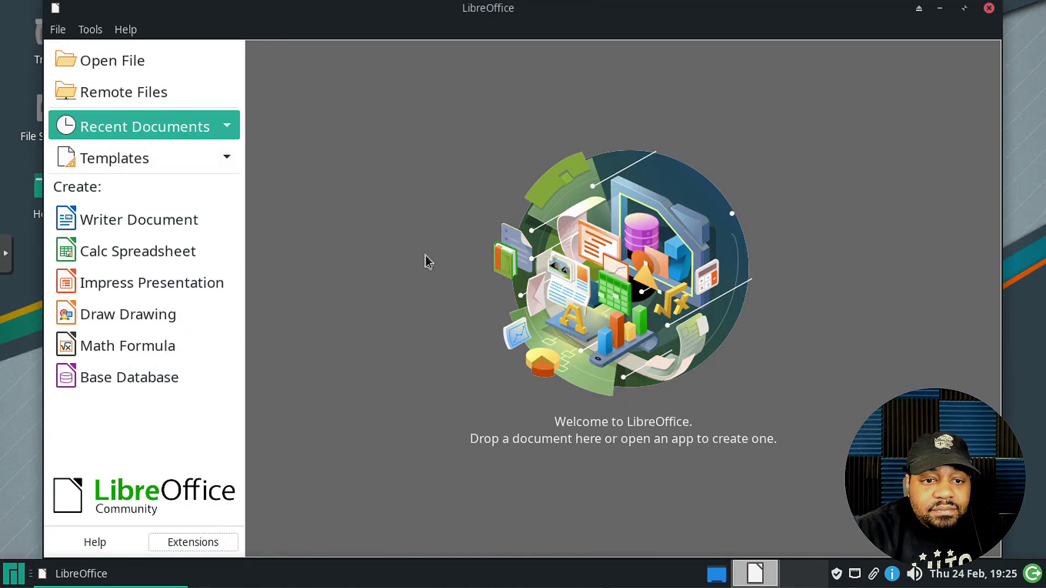